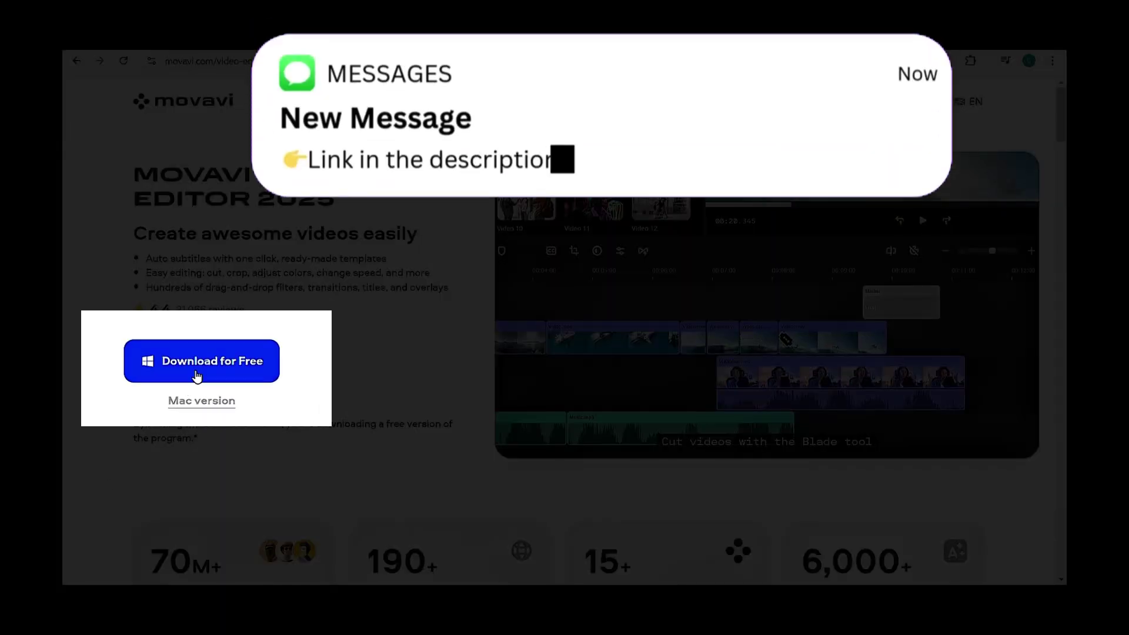
- Download the free version of Movavi Video Editor 2025 from the movavi.com Video Editor Plus page
click(209, 361)
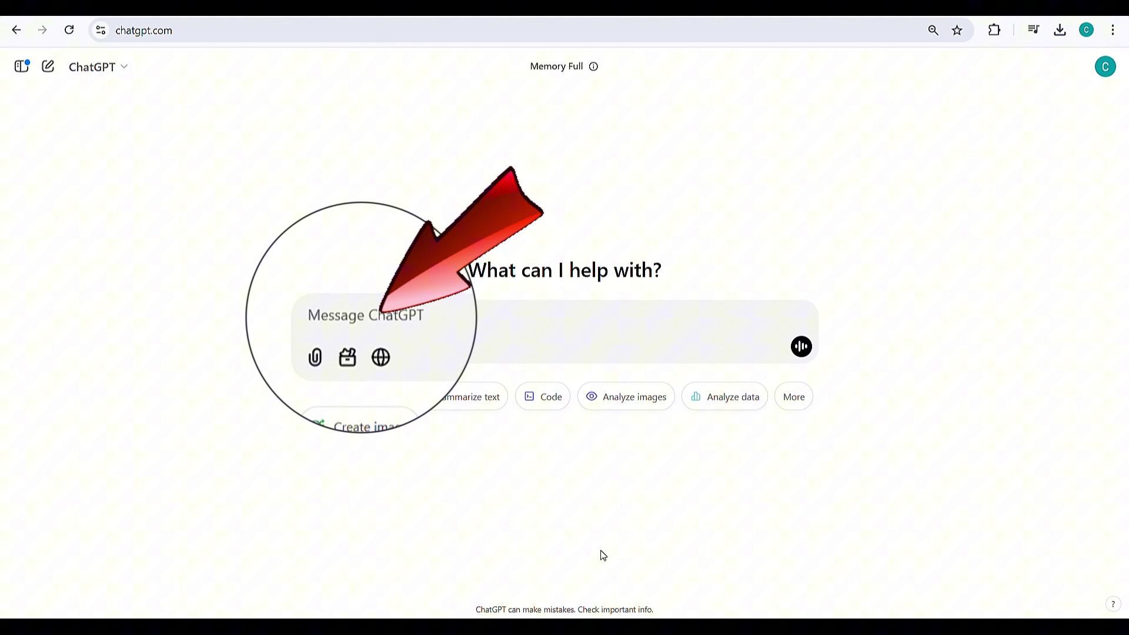
- Ask ChatGPT for an ultra-realistic video prompt of King Kong fighting a dinosaur in a night forest
text(Create a video prompt )
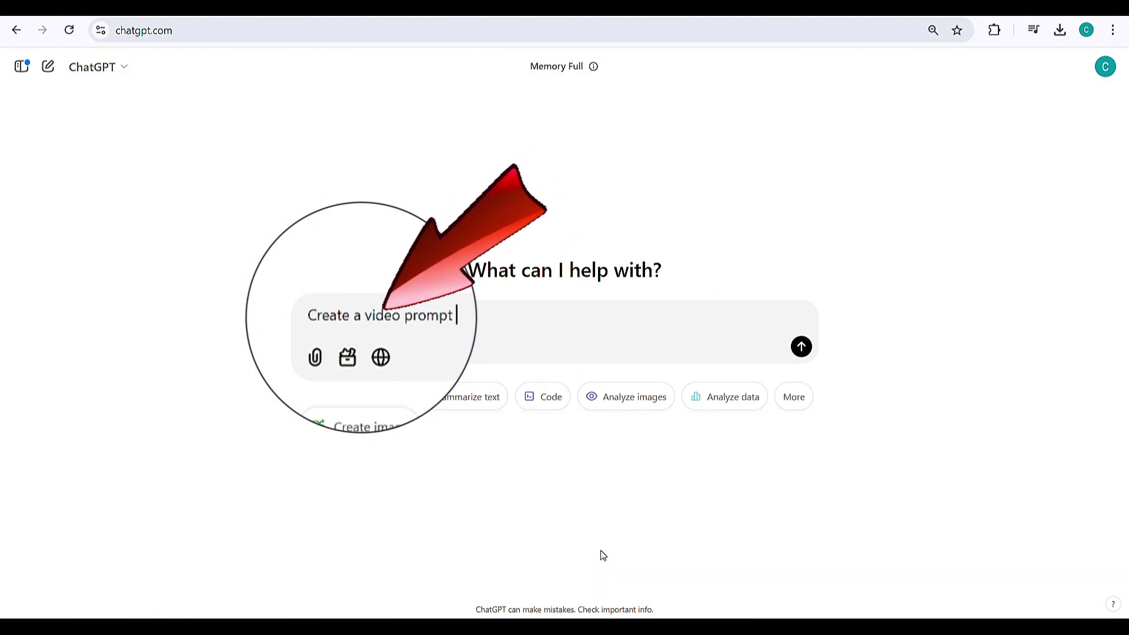
text(for my ultra-realistic scene where King )
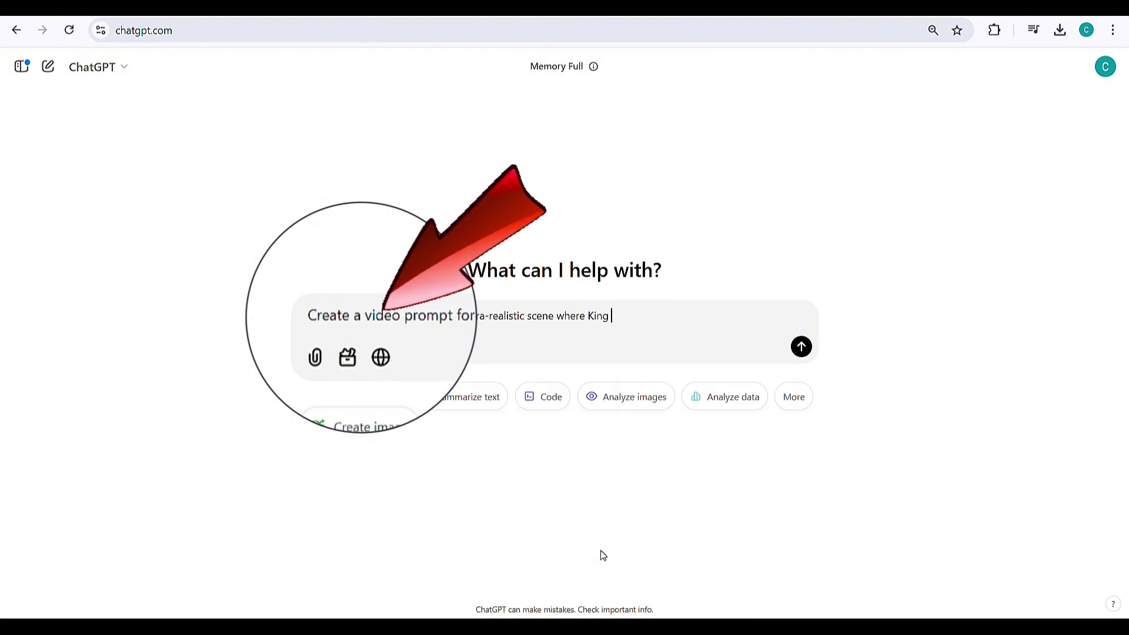
text(Kong and a dinosaur and fighting each othe)
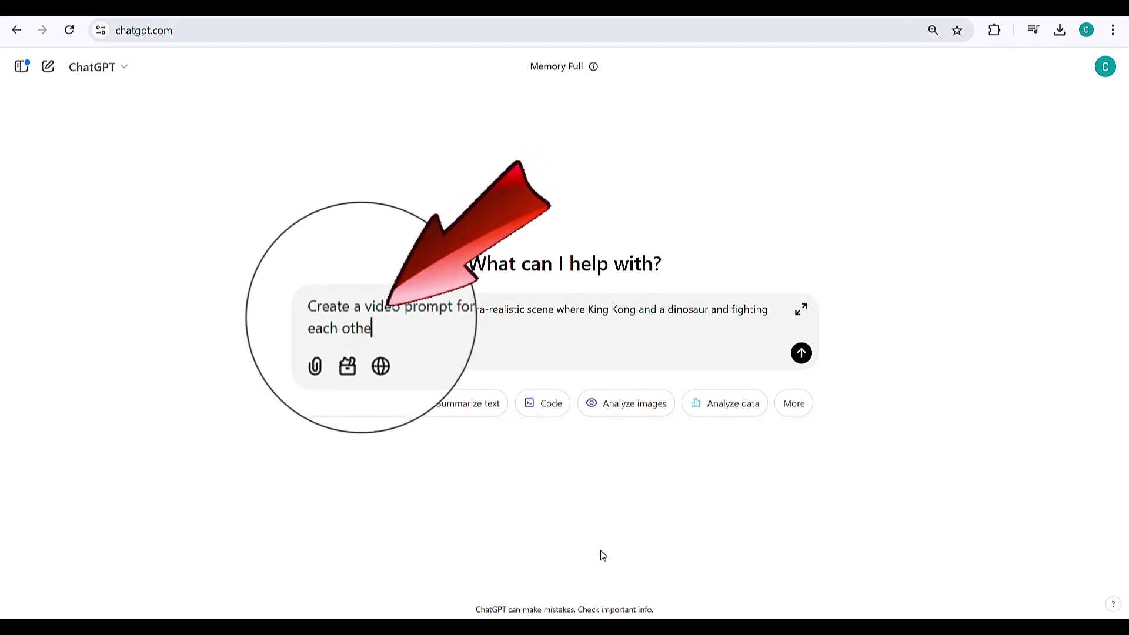
text(r in the middle of a forest at night.)
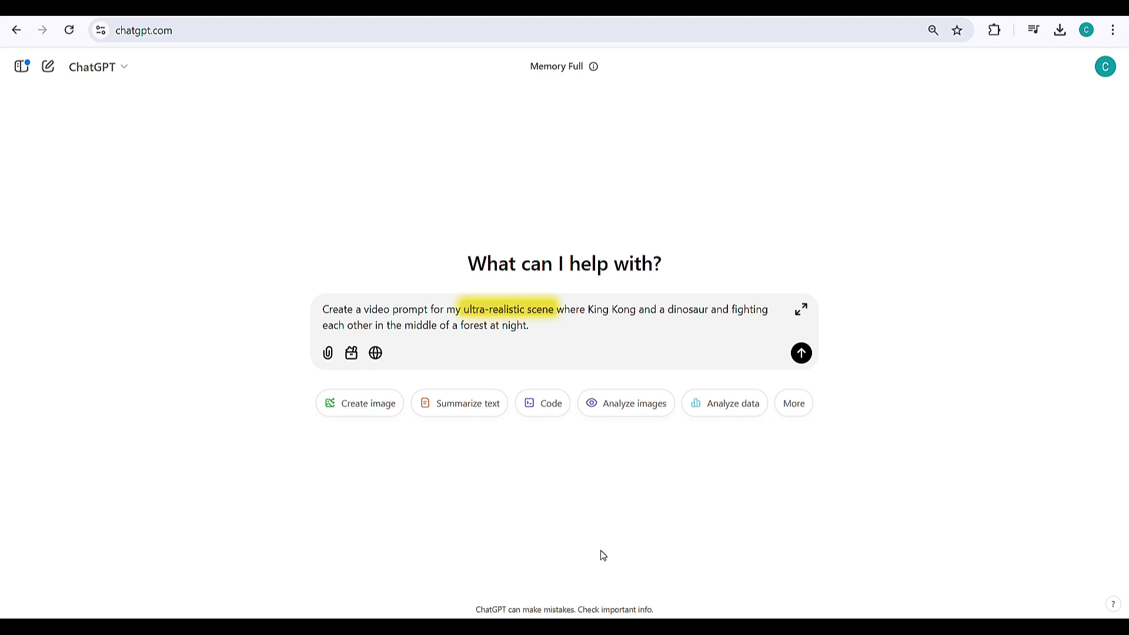
key(Return)
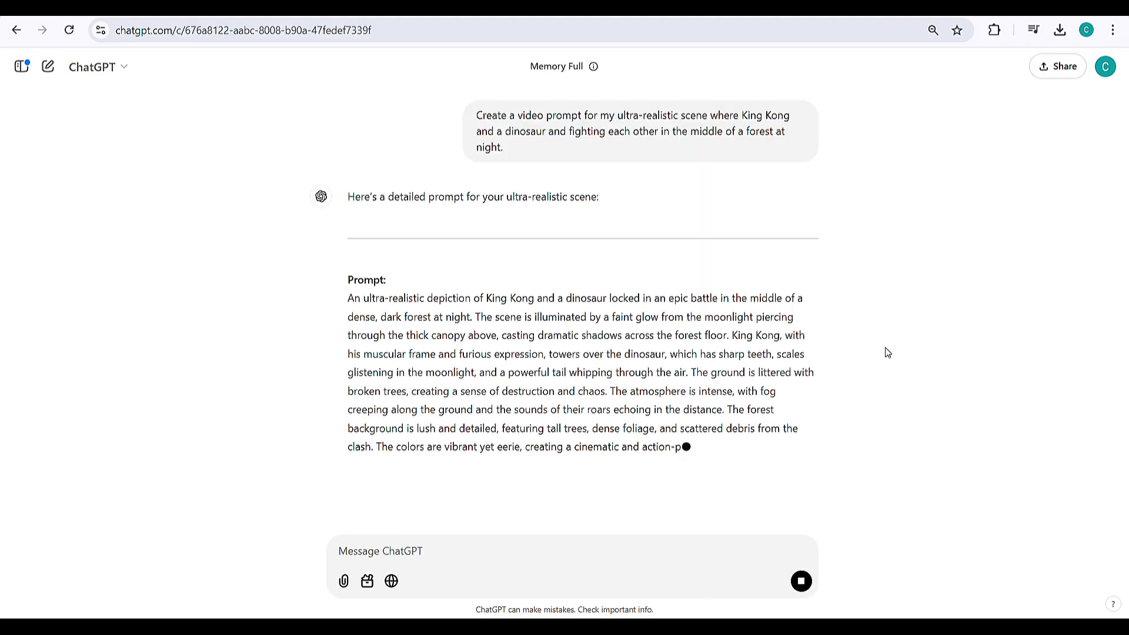
- Paste the King Kong versus T-Rex prompt into Hailuo AI Text to Video and generate the clip
scroll(888, 352, down, 1)
scroll(888, 351, up, 1)
drag(342, 294, 733, 489)
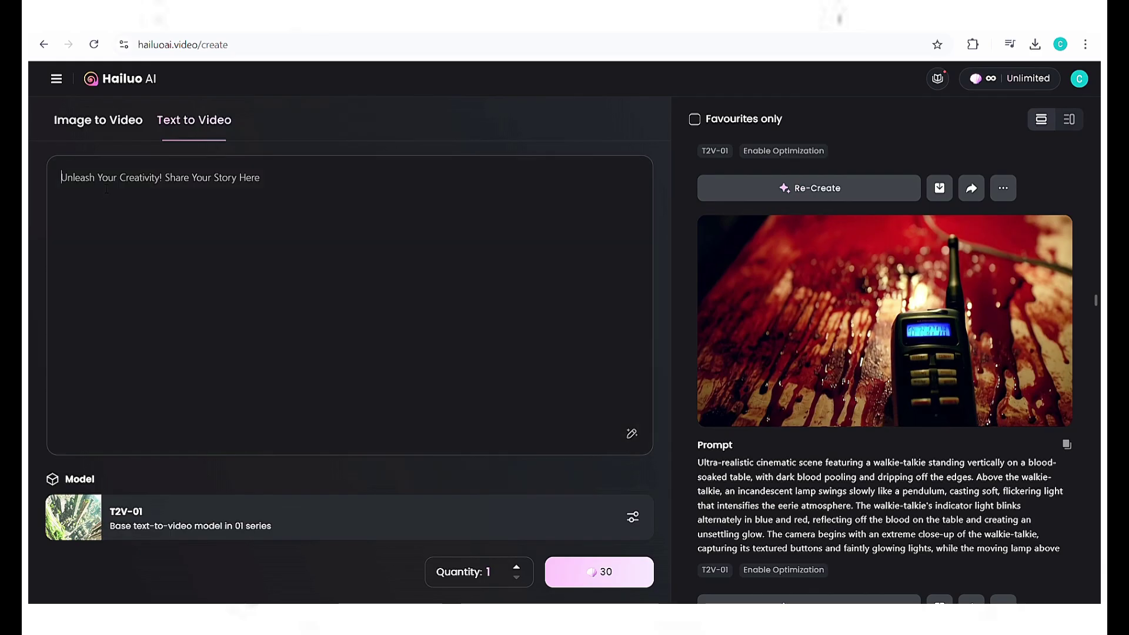
key(ctrl+v)
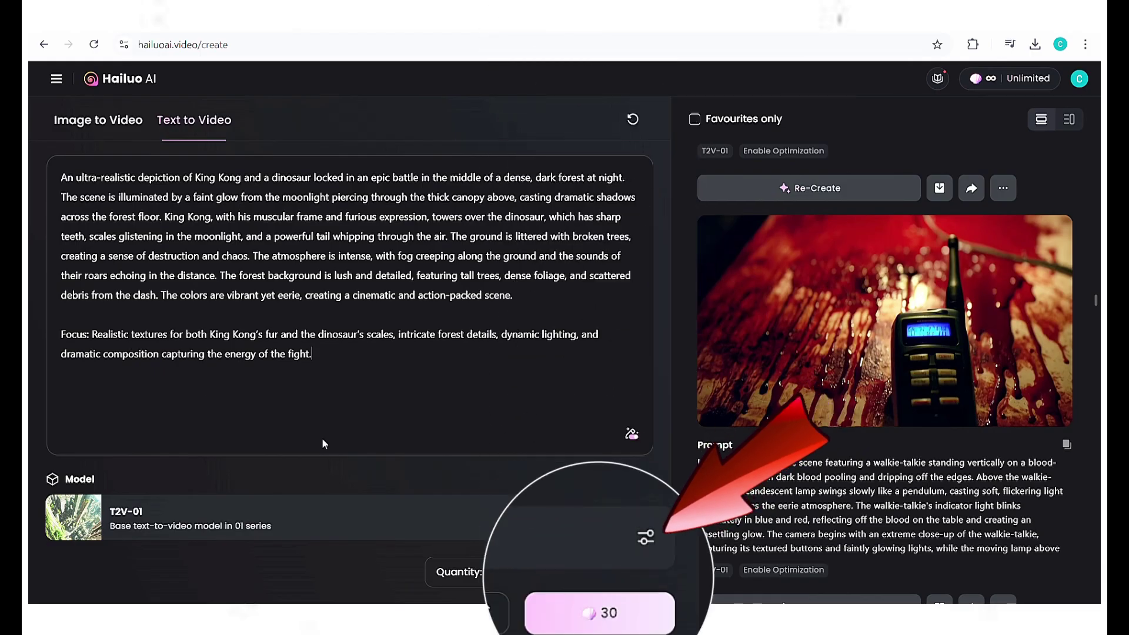
click(624, 568)
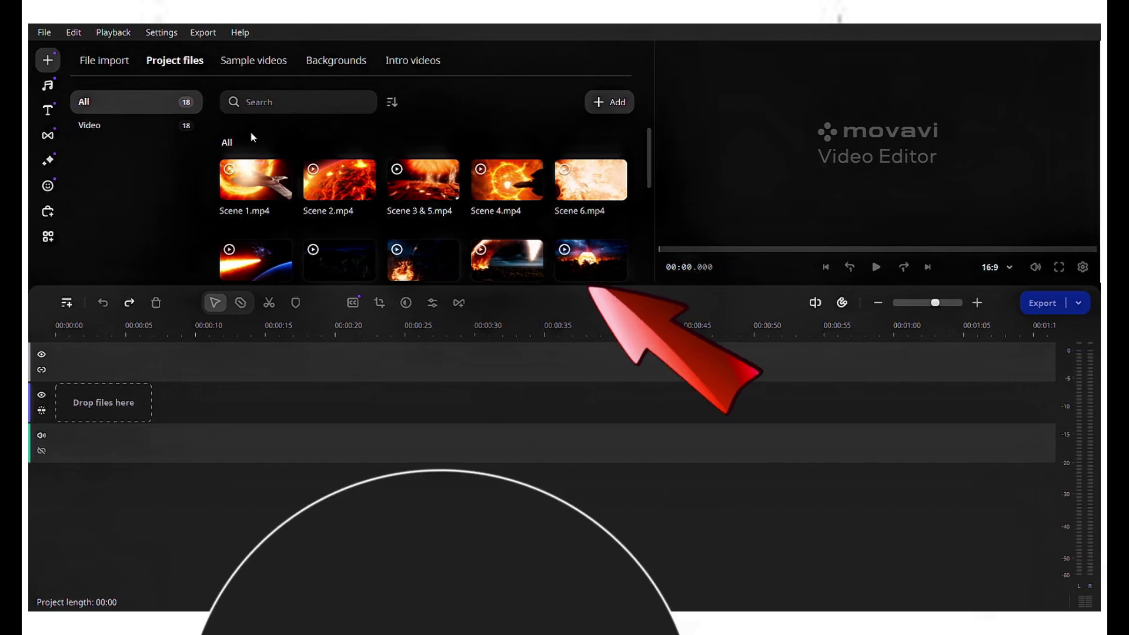
- Place Scene 1 through Scene 21 in order on the timeline and zoom out to see them all
scroll(608, 259, down, 5)
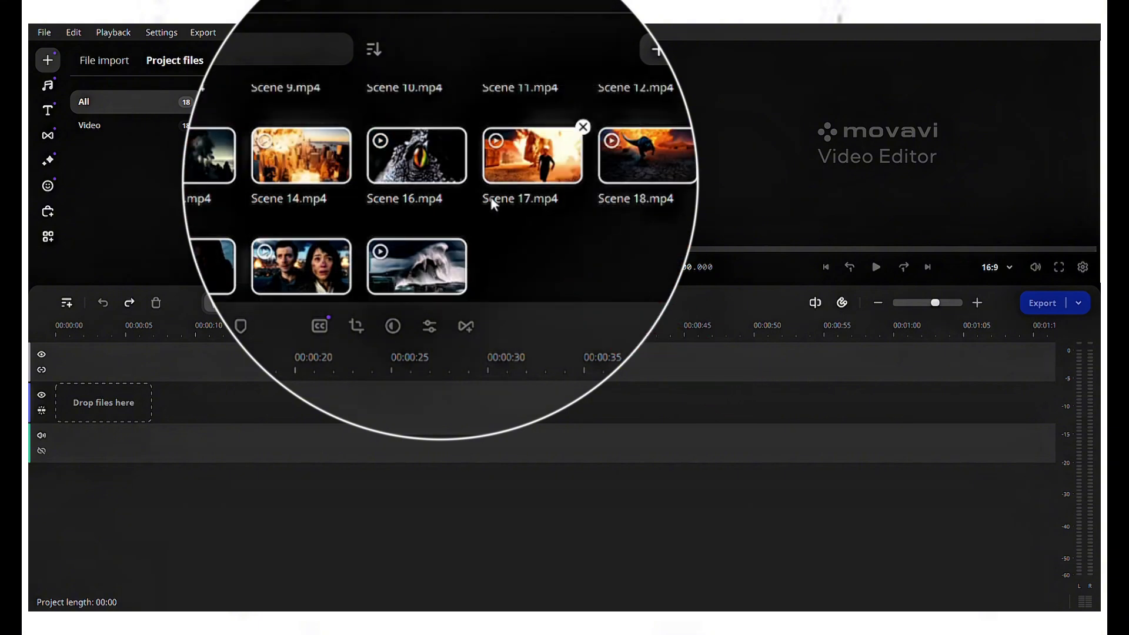
drag(443, 152, 276, 387)
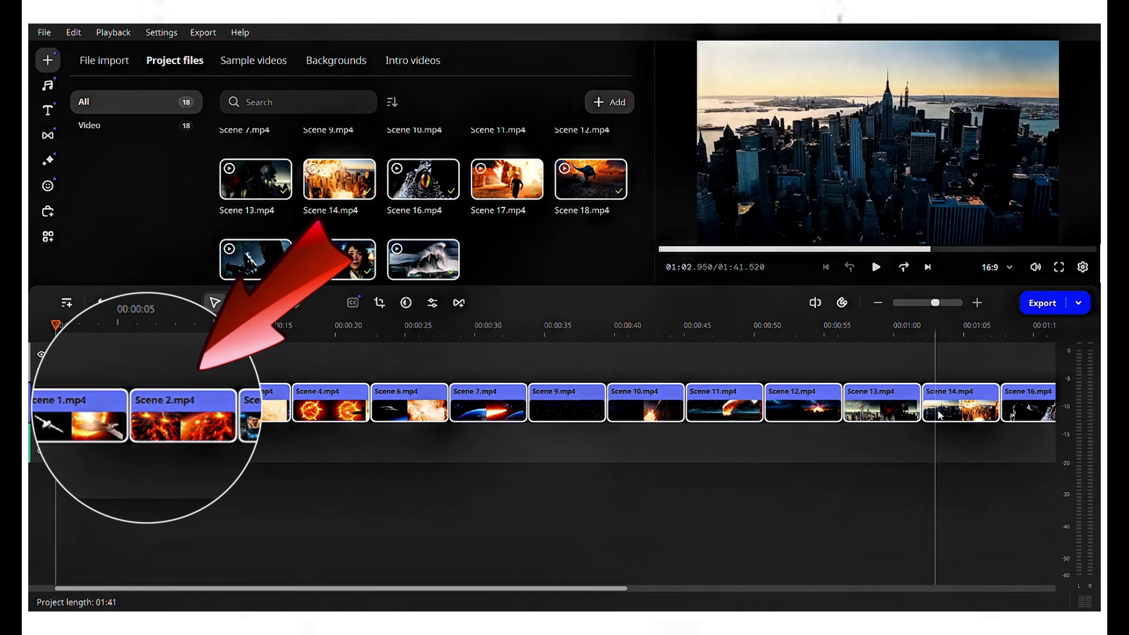
drag(930, 301, 932, 306)
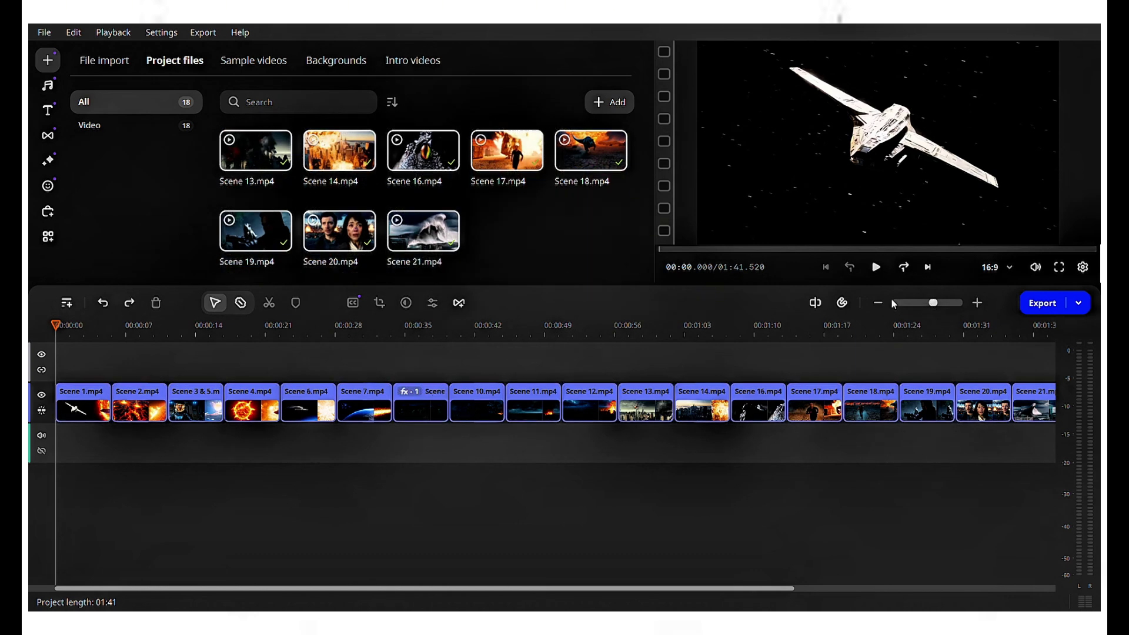
- Split Scene 2 at the playhead, delete the unwanted part, and slide the remainder into place
drag(933, 306, 942, 306)
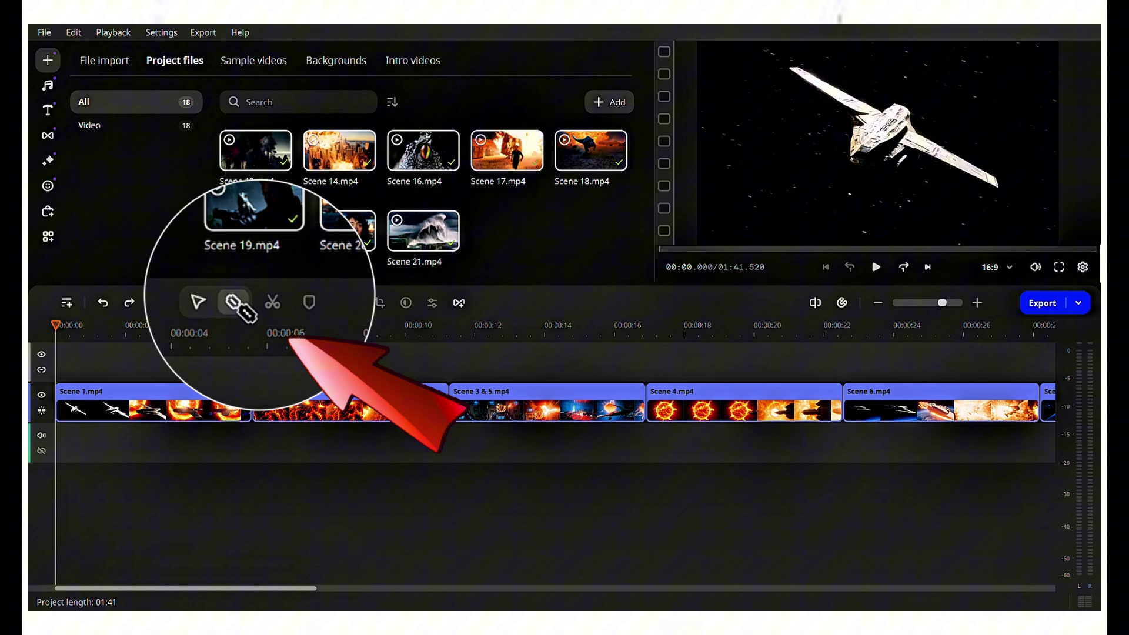
click(403, 406)
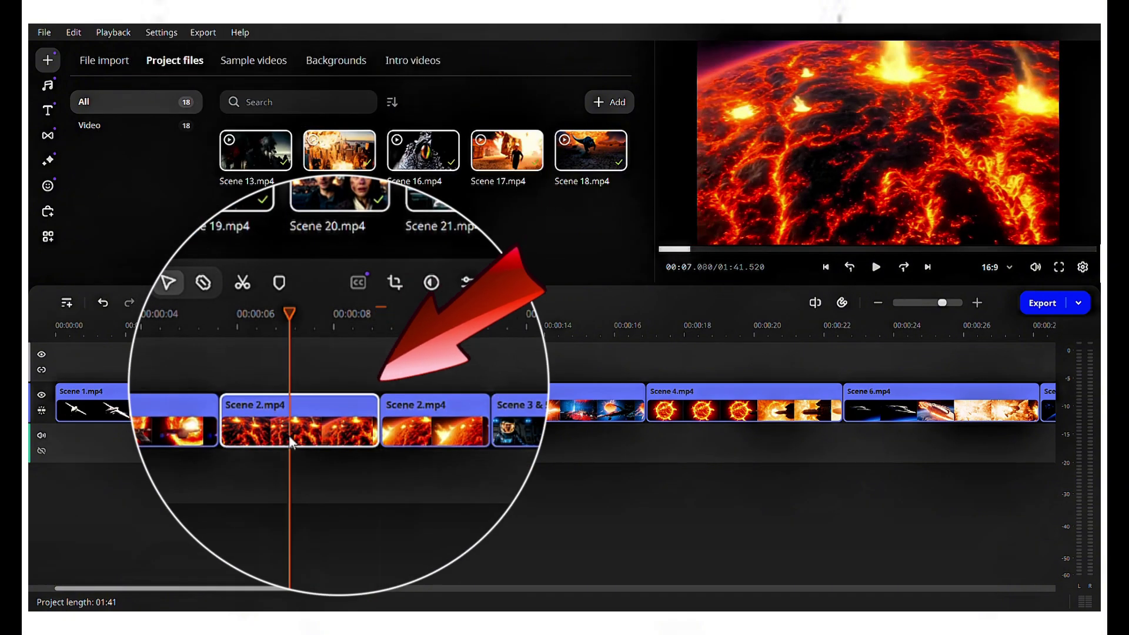
key(Delete)
drag(414, 406, 280, 423)
- Shift Scene 4 left to close the gap, then preview later parts of the trailer
click(510, 379)
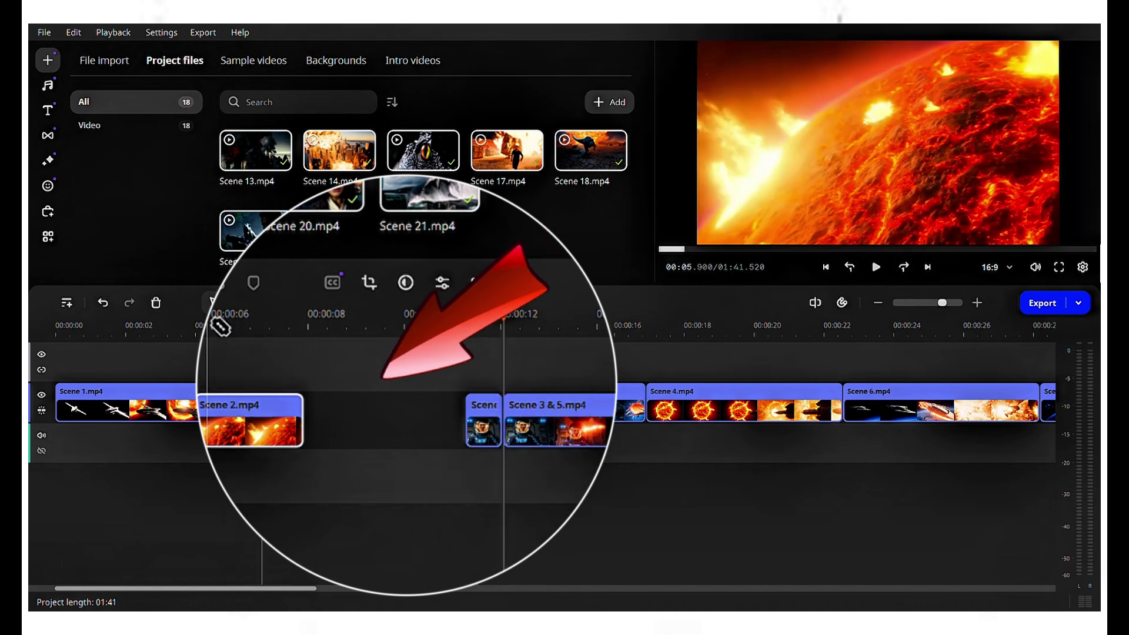
drag(588, 422, 735, 411)
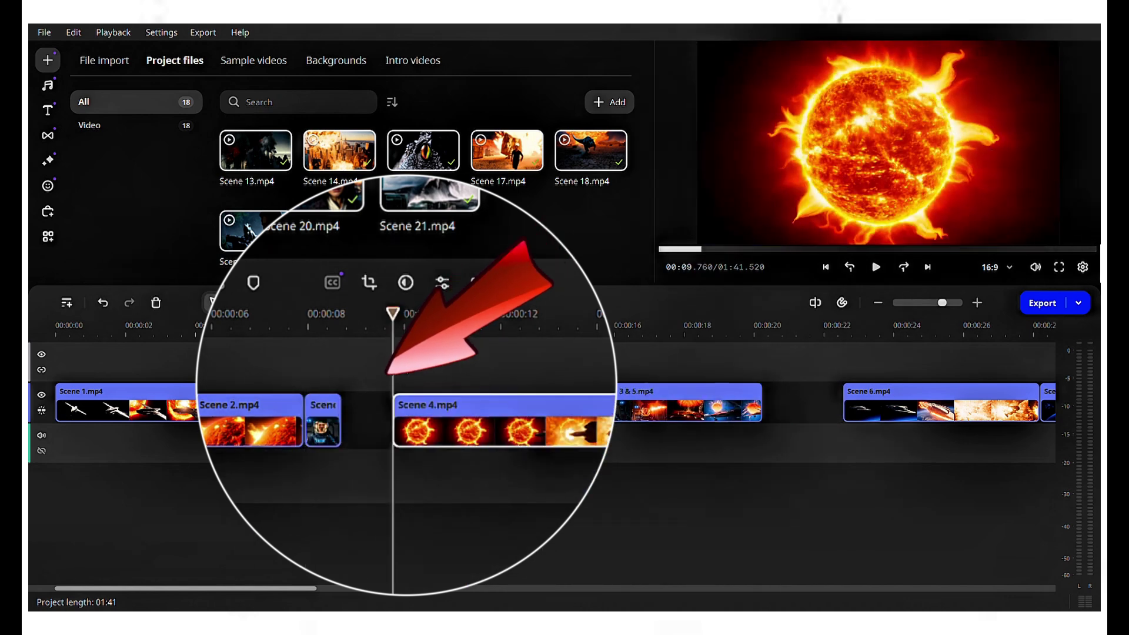
drag(509, 422, 459, 422)
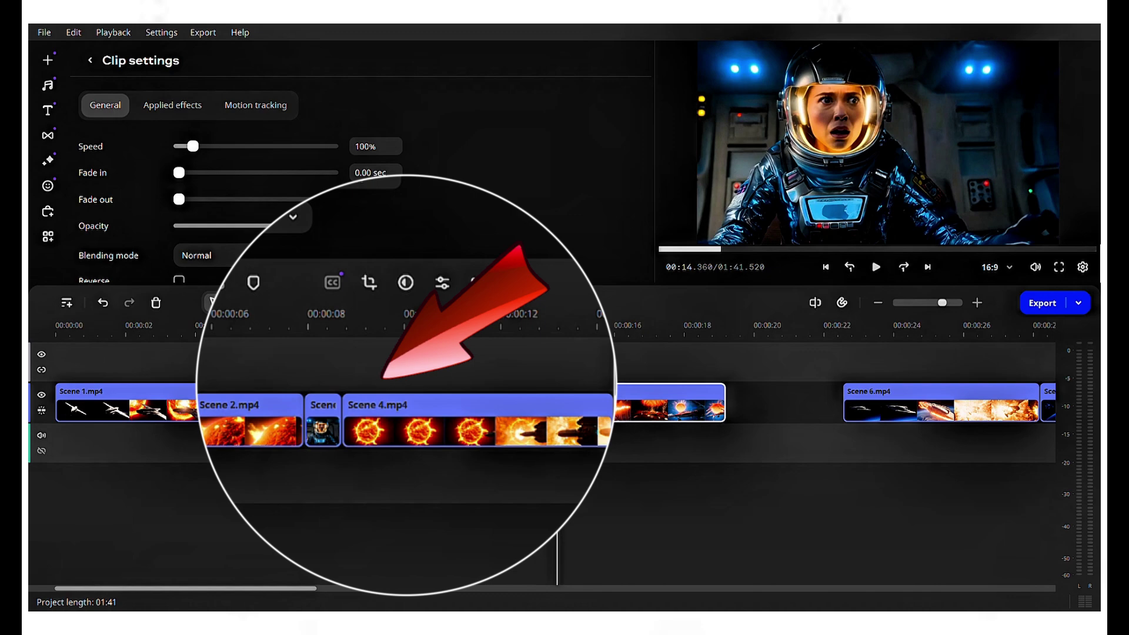
drag(559, 353, 419, 354)
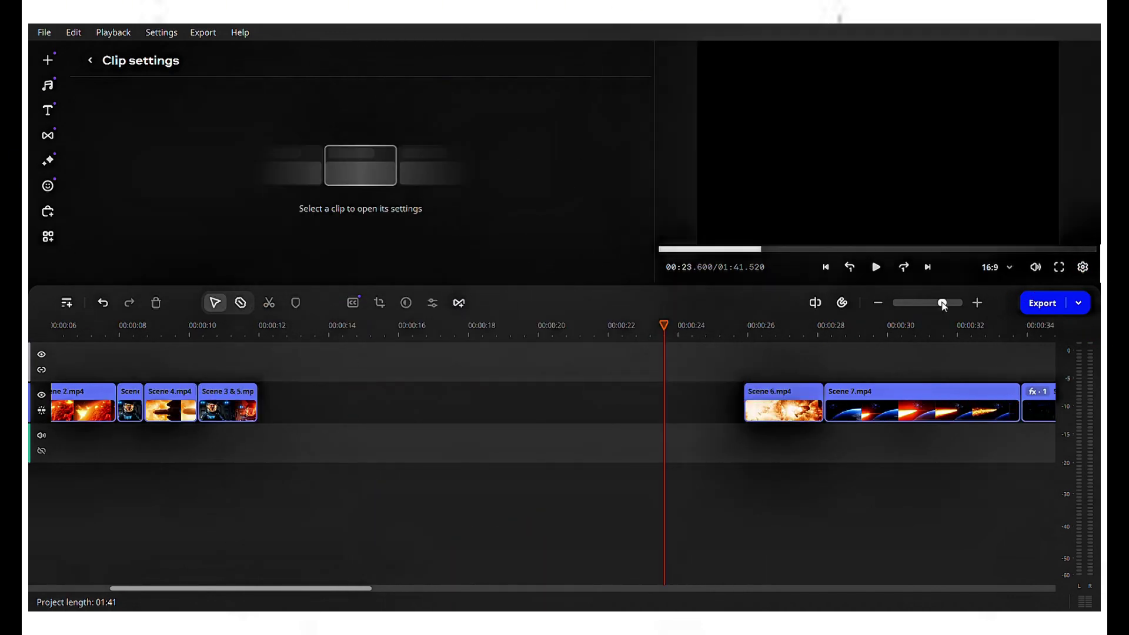
click(334, 413)
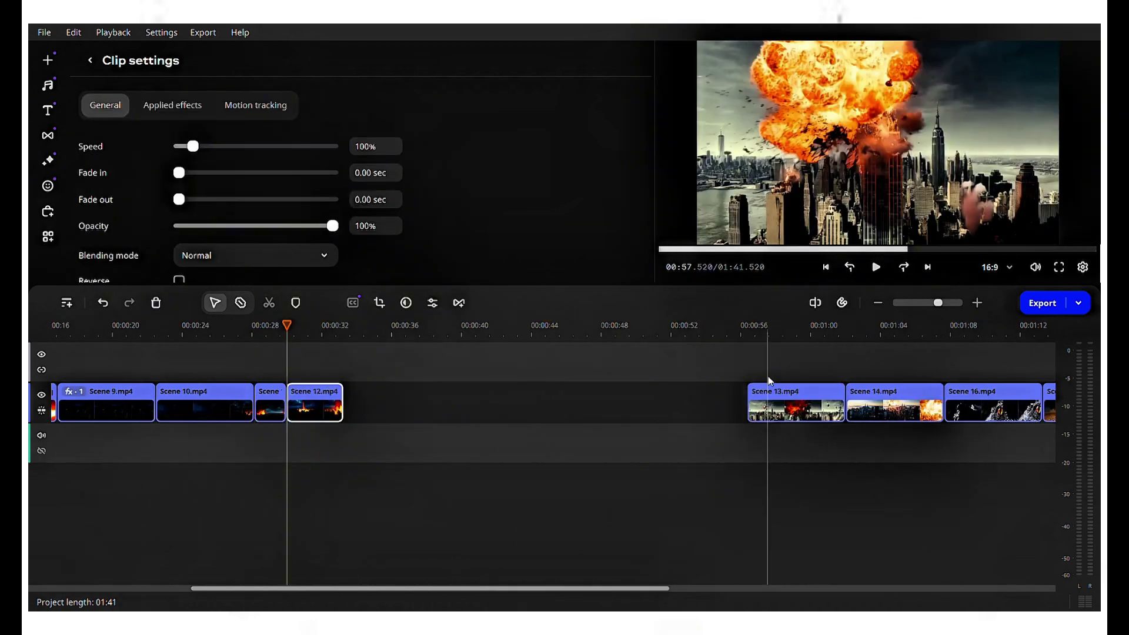
click(531, 376)
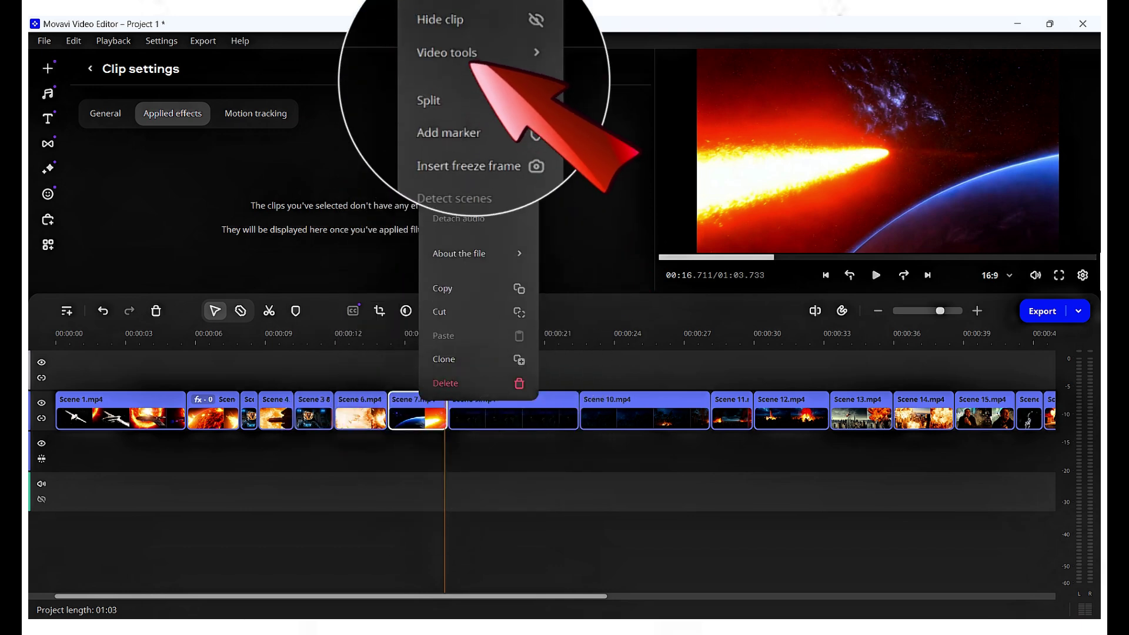
- Apply a chroma key to Scene 7, sampling its dark blue as the key colour
mouse_move(470, 89)
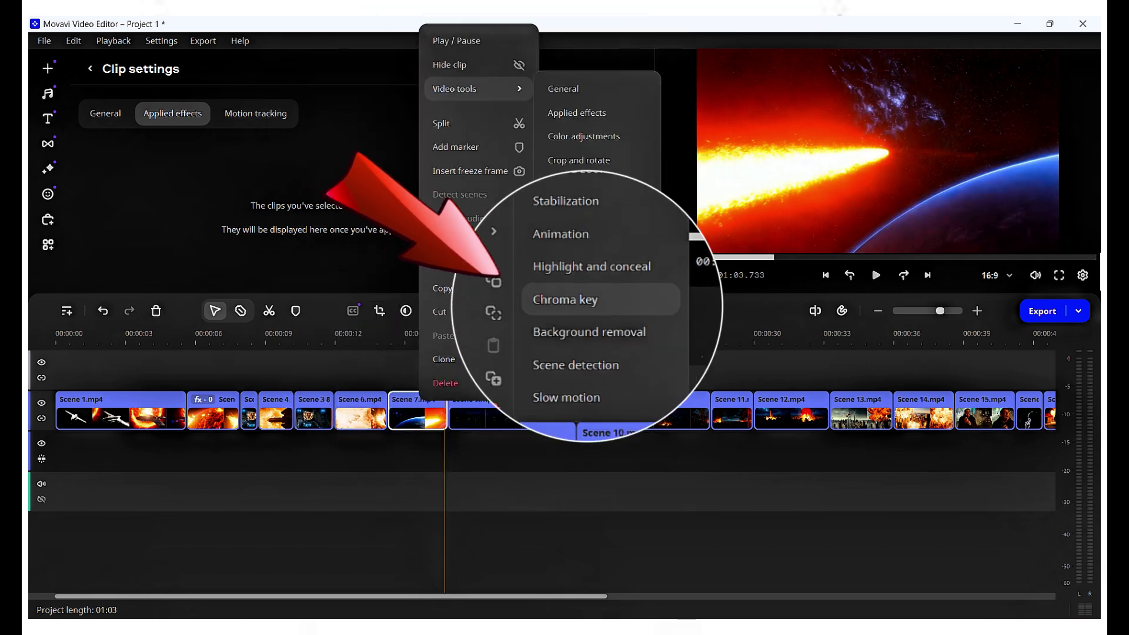
click(566, 304)
click(345, 164)
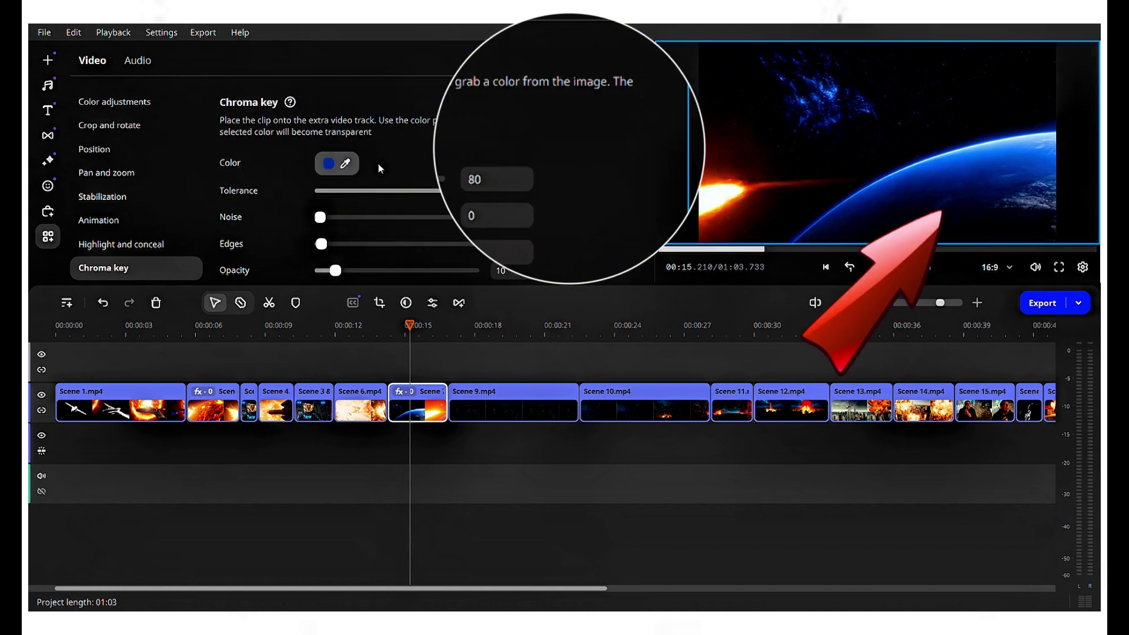
click(925, 180)
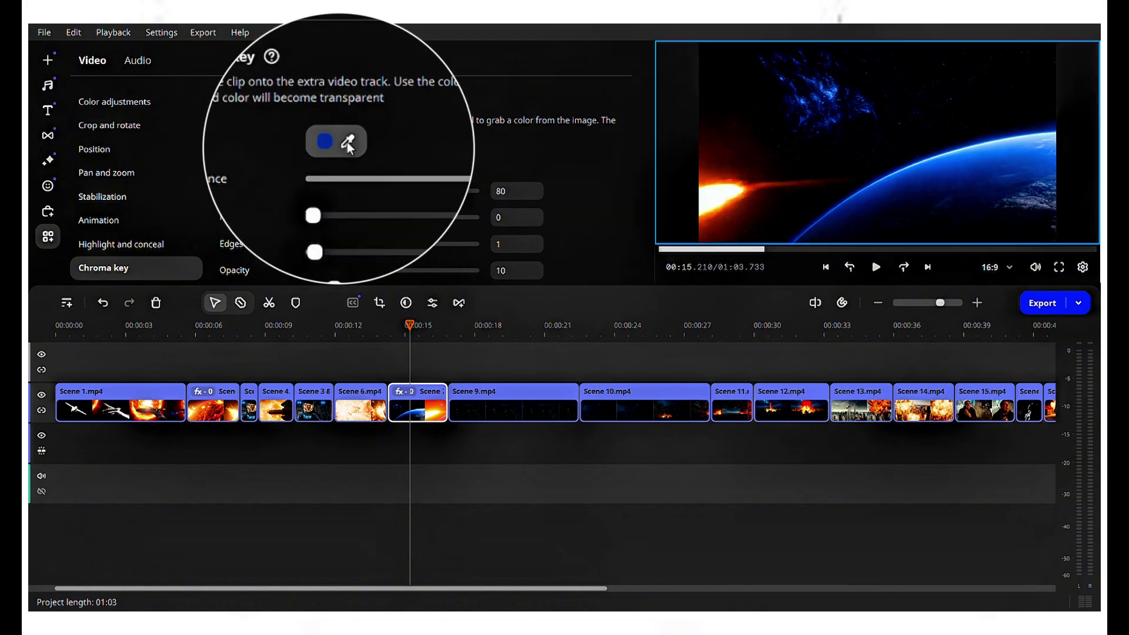
click(924, 179)
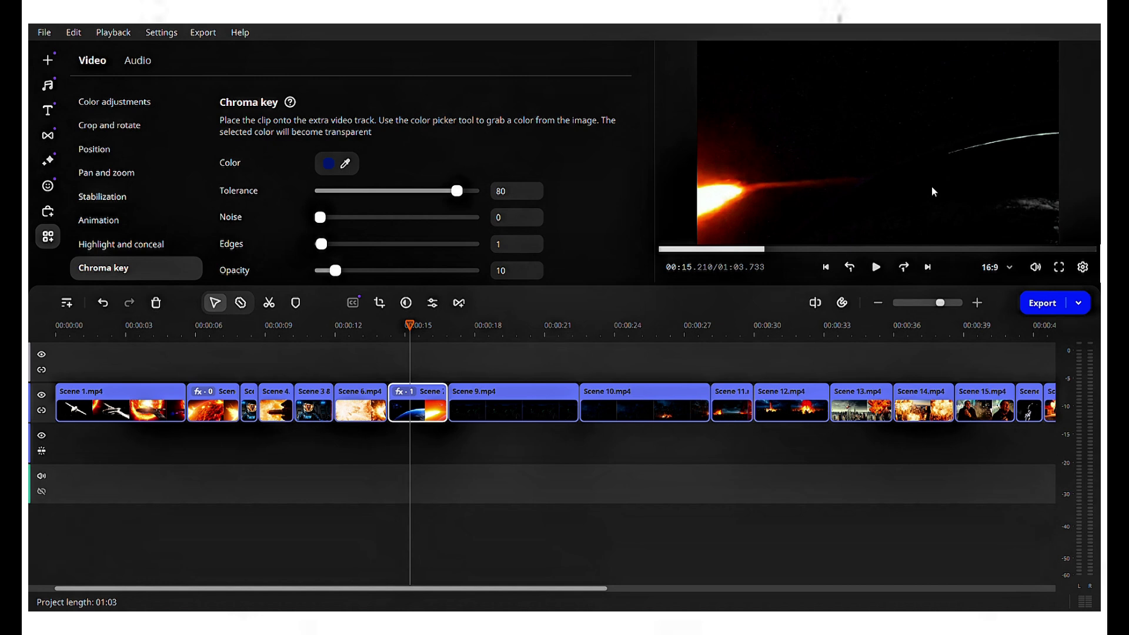
- Switch the chroma key off in Scene 7's applied effects list
click(459, 547)
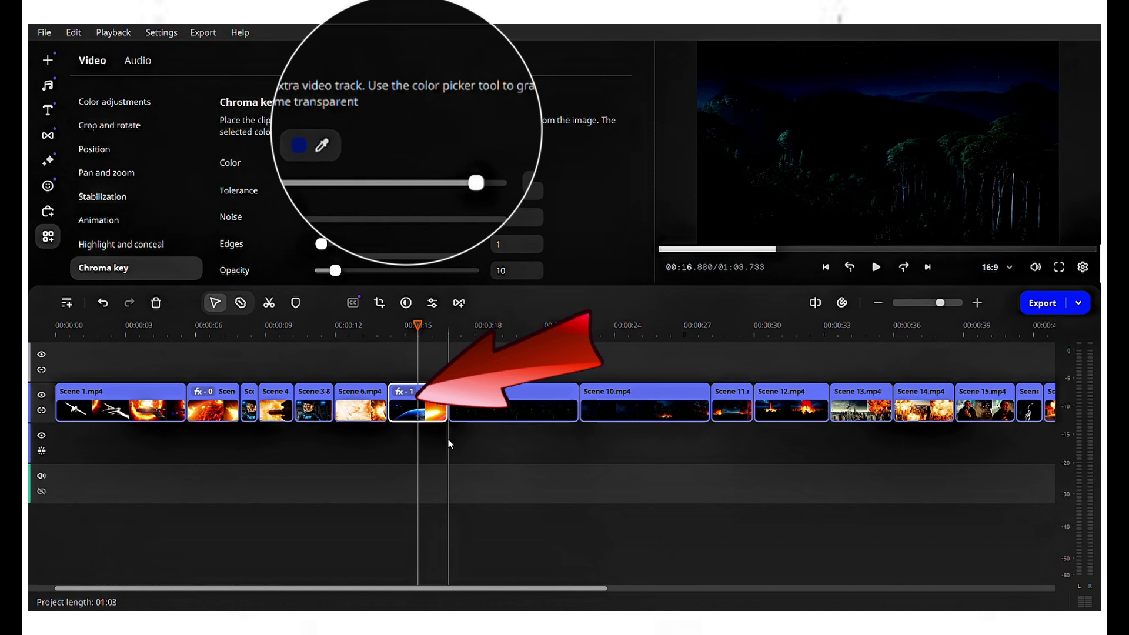
click(414, 397)
click(585, 154)
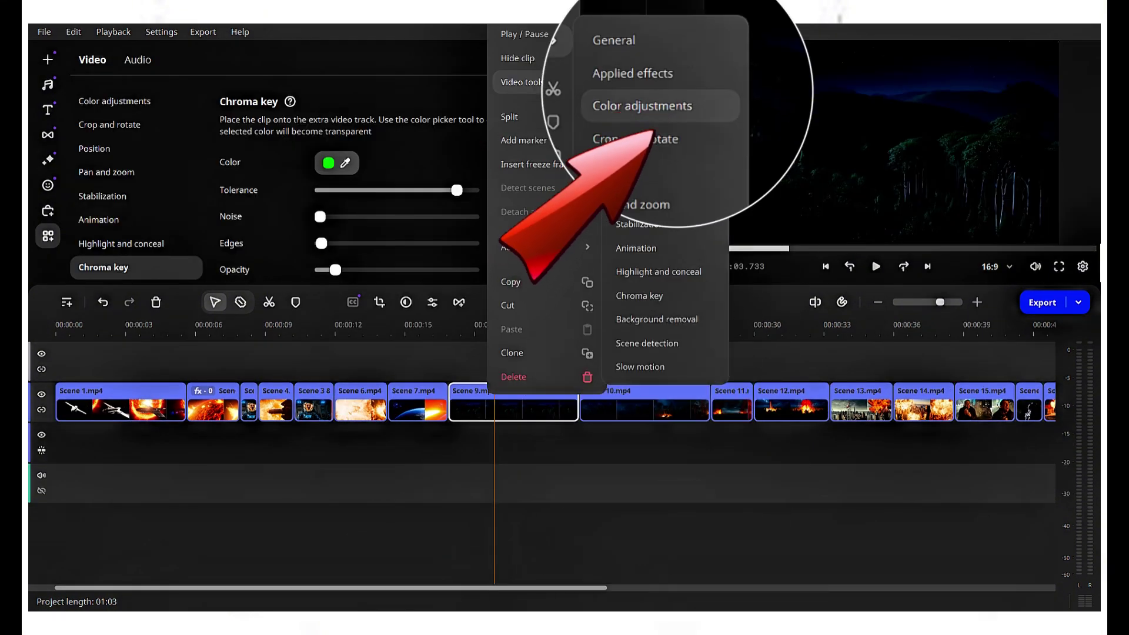
- Set Scene 9's brightness and contrast to 50 in manual Color adjustments
click(642, 130)
click(309, 142)
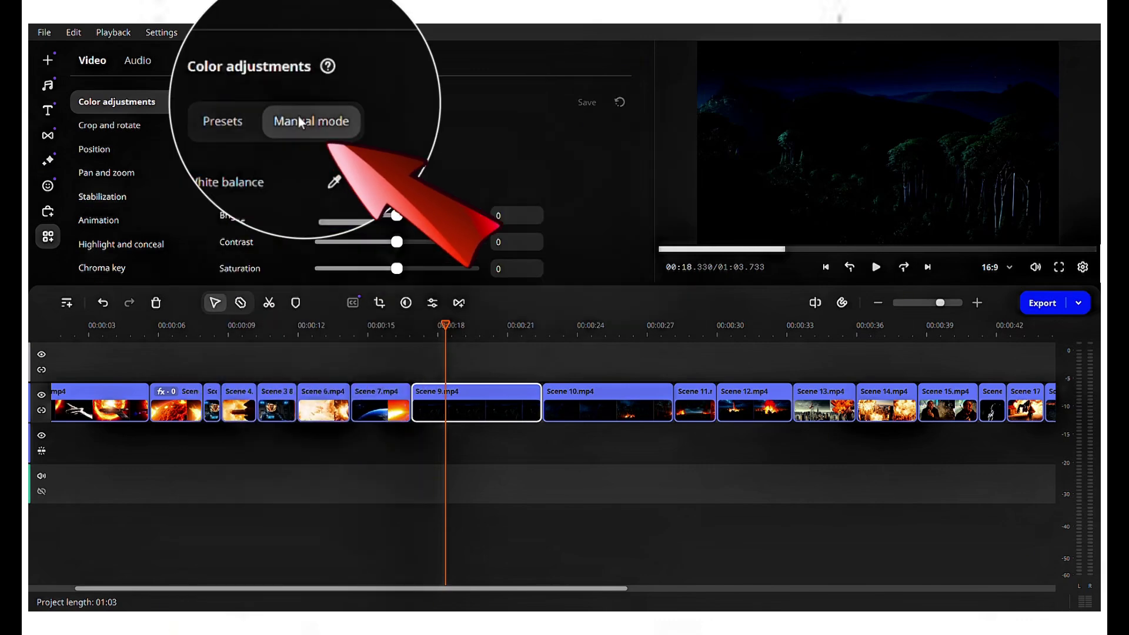
click(520, 215)
text(50)
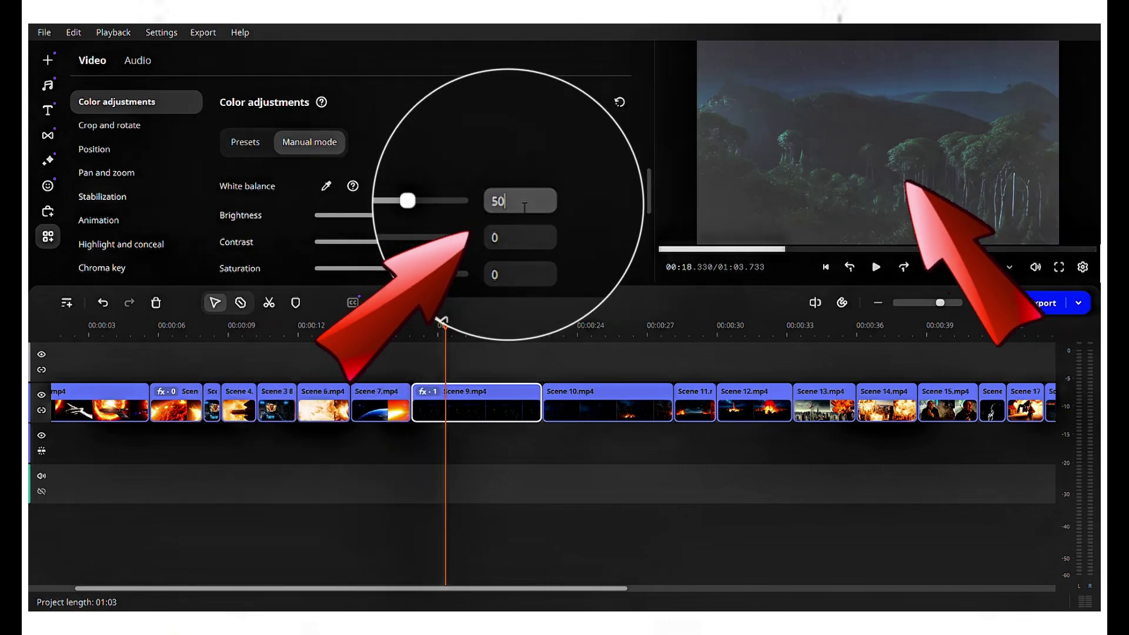
click(524, 243)
text(50)
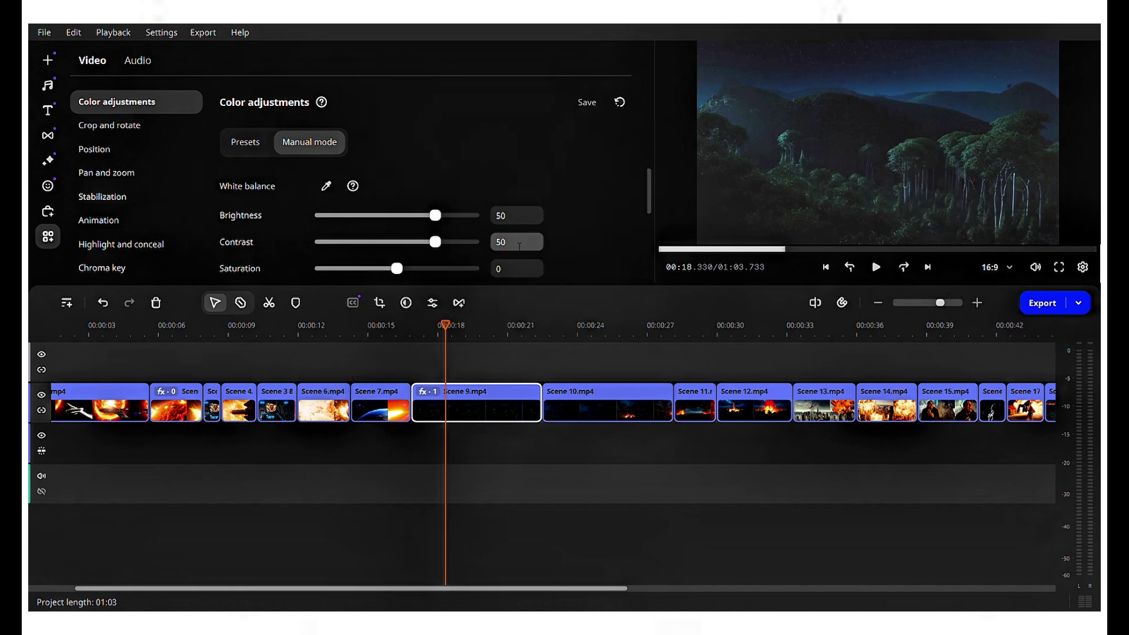
click(48, 212)
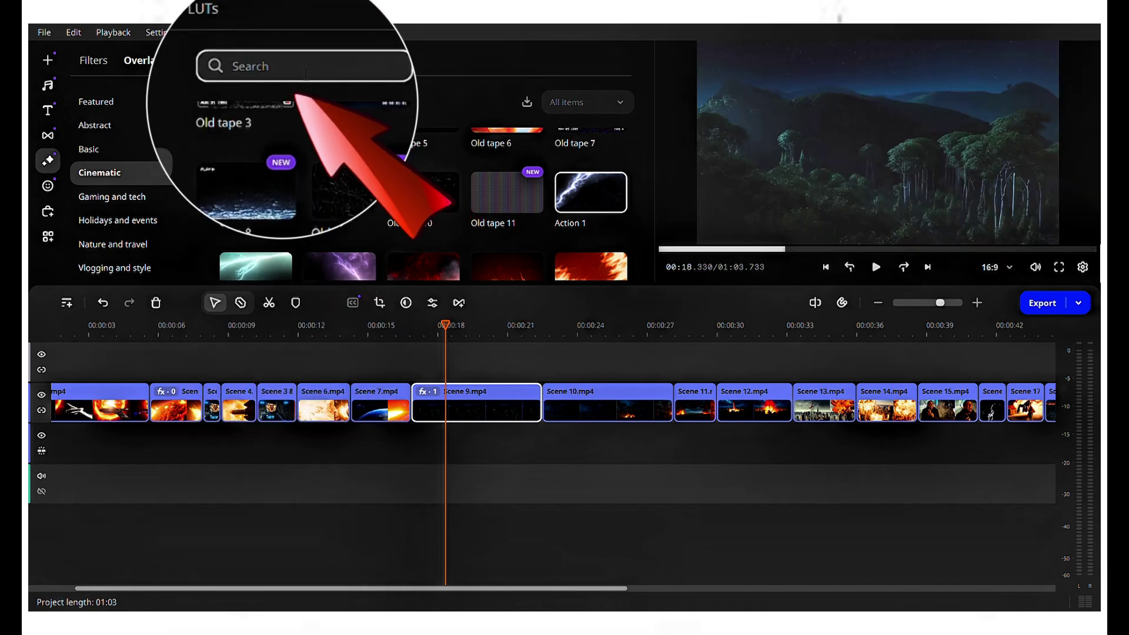
- Add the Cinematic Action 1 lightning overlay to Scene 9 and move Scene 9 to the lower track
click(301, 103)
text(Action 1)
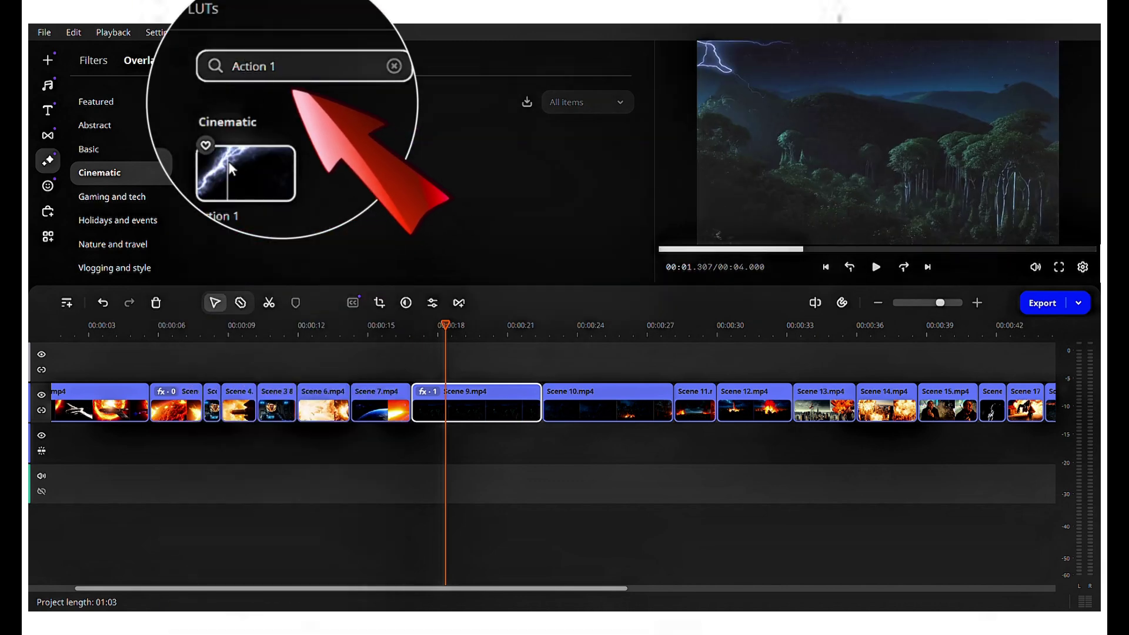
drag(245, 175, 445, 411)
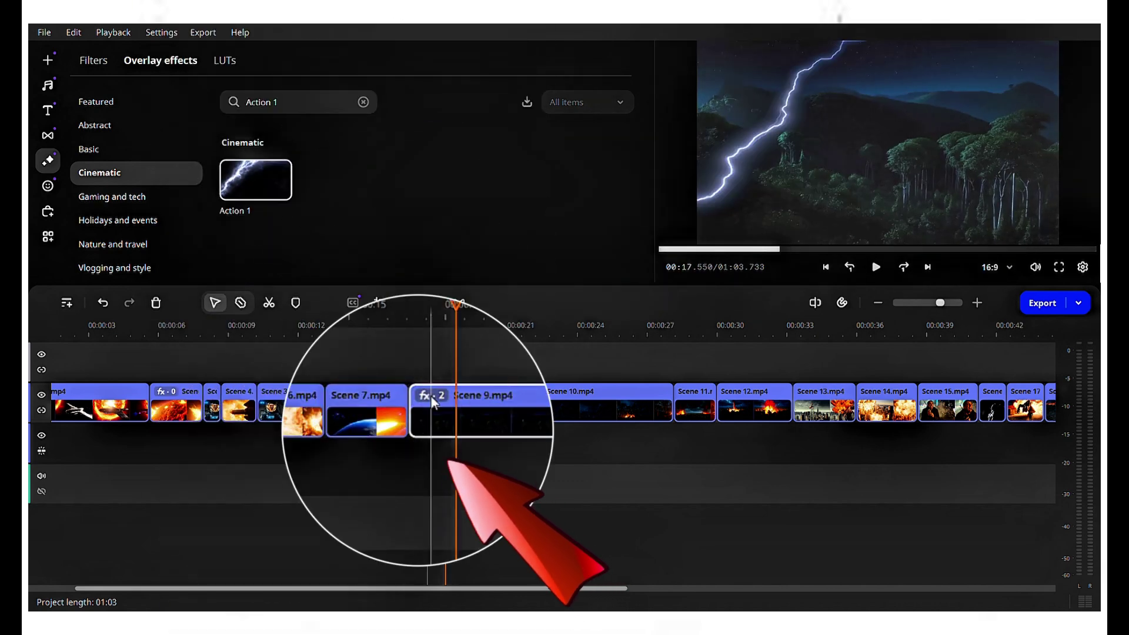
click(433, 402)
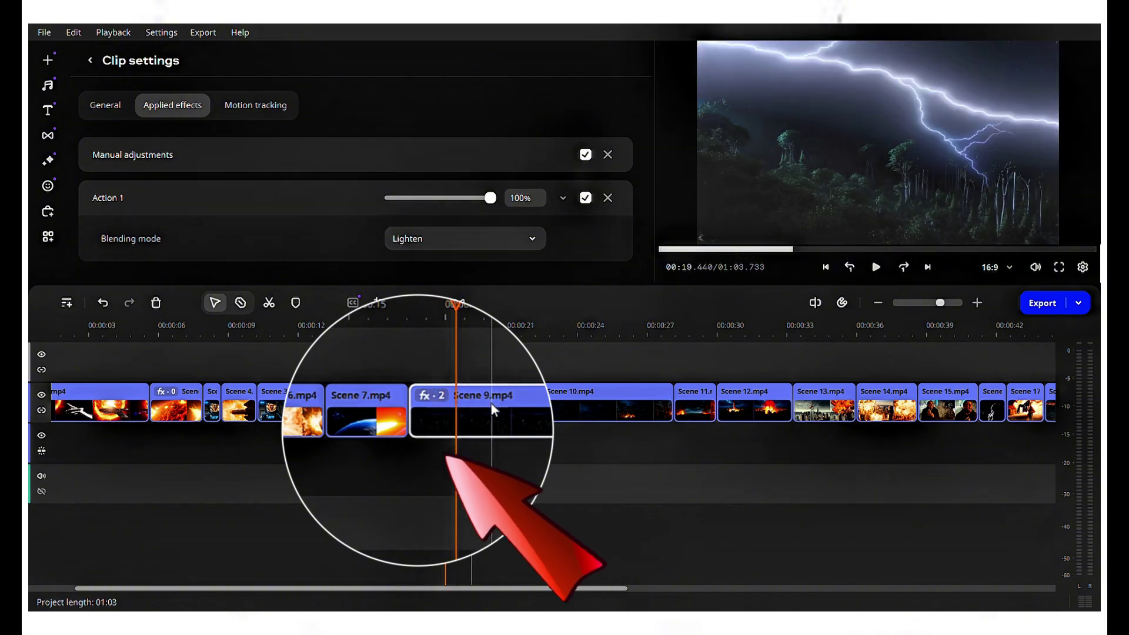
drag(491, 404, 376, 464)
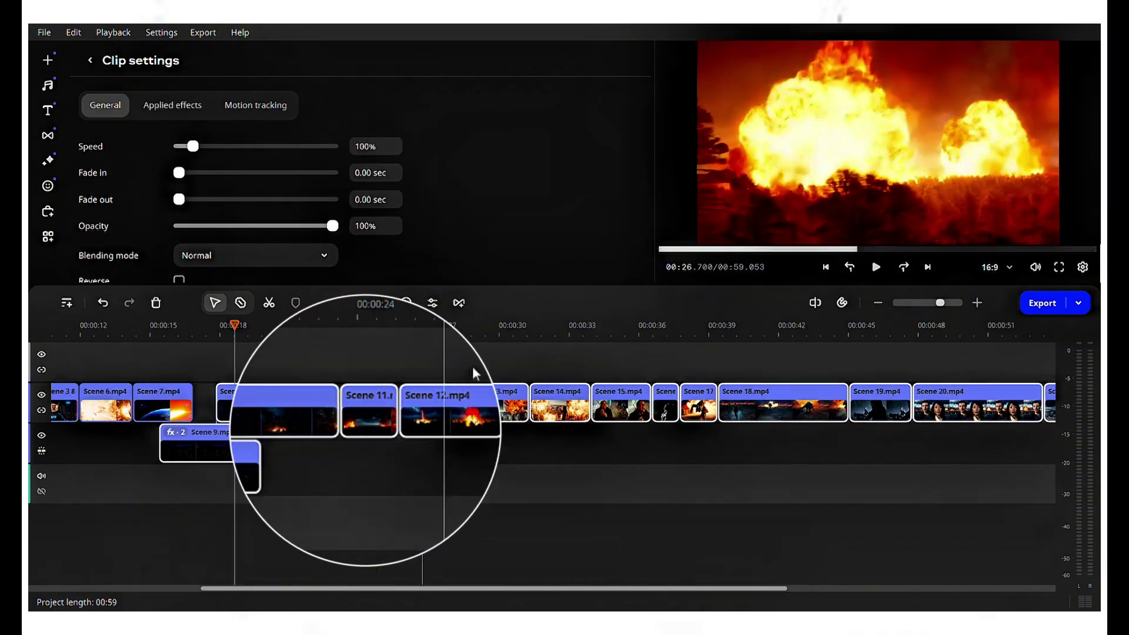
click(344, 376)
- Lay the Action 7 fire overlay over the later clips and play it back from about 00:00:28
click(47, 160)
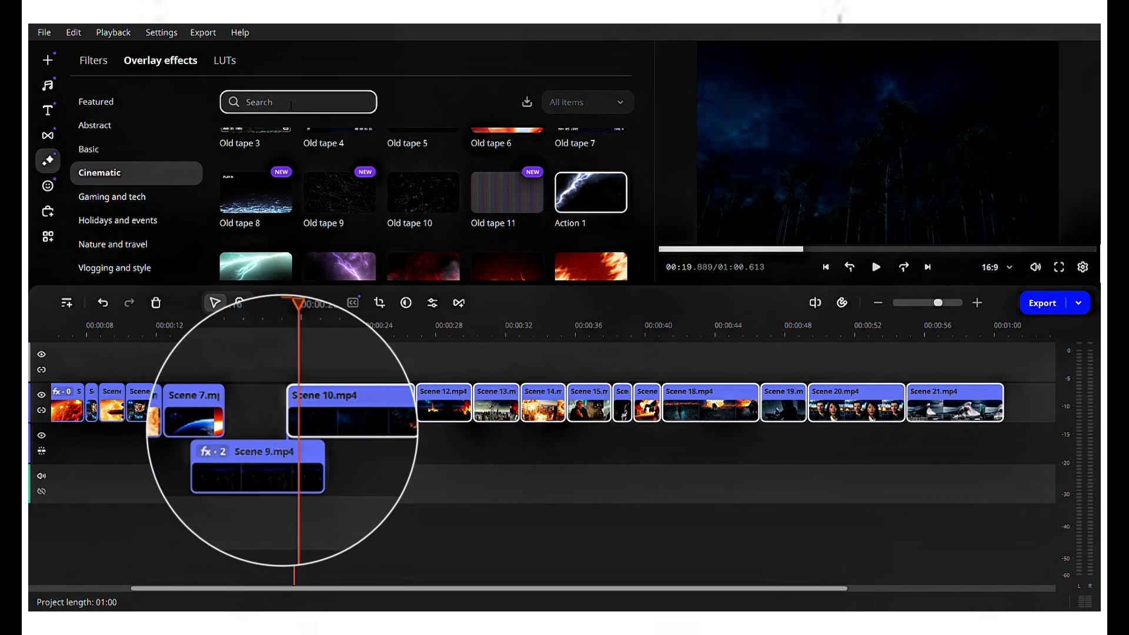
text(Action)
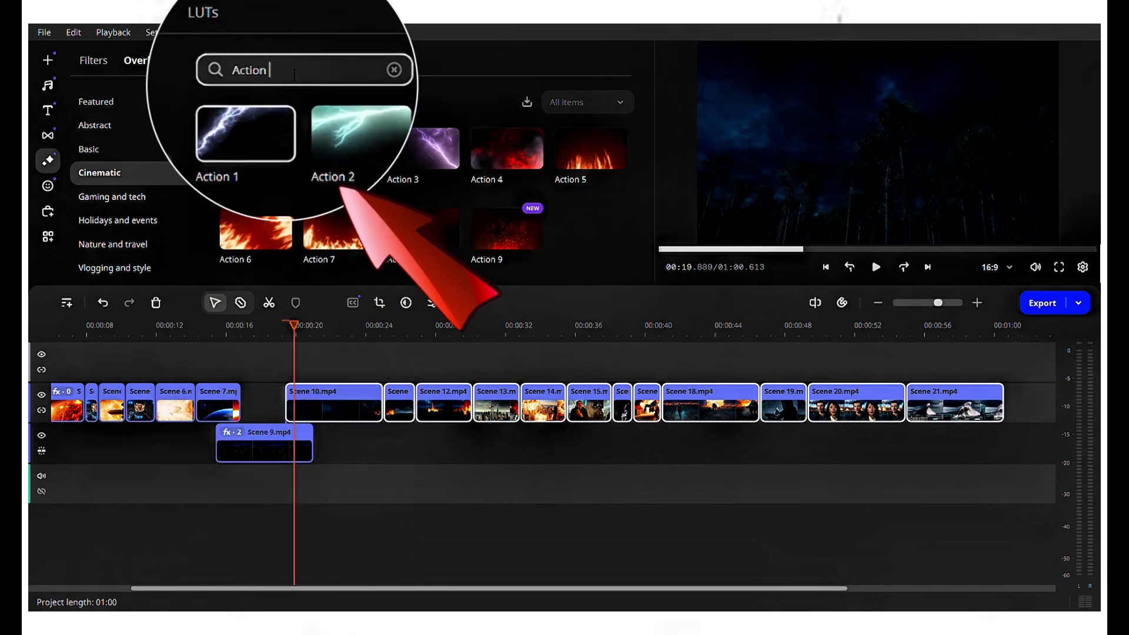
text( 7)
drag(256, 176, 453, 406)
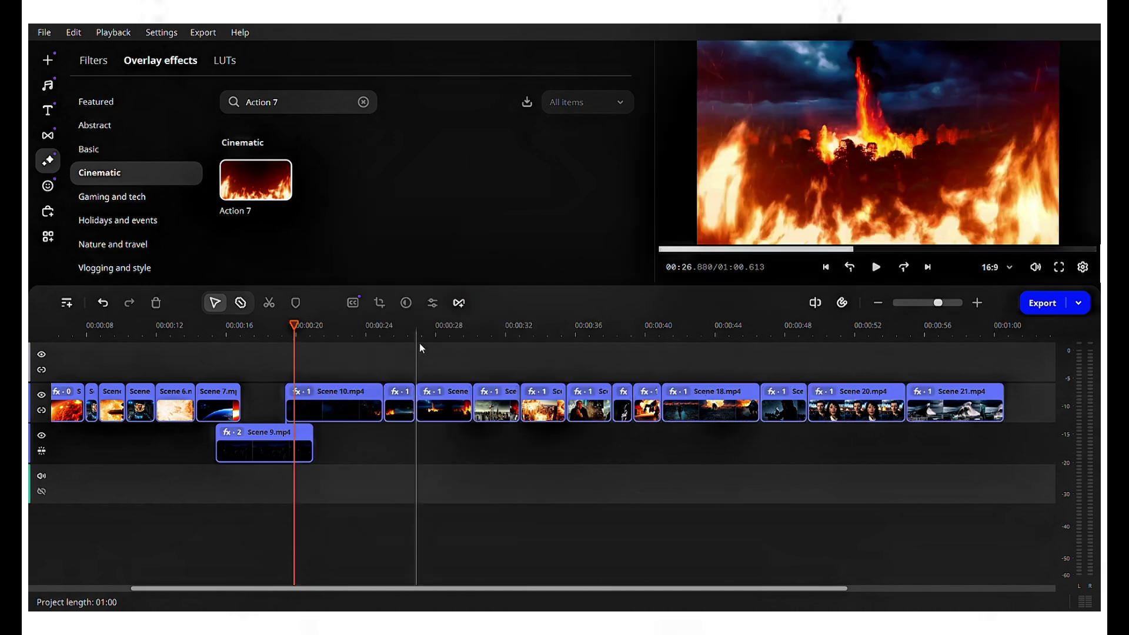
click(418, 338)
key(space)
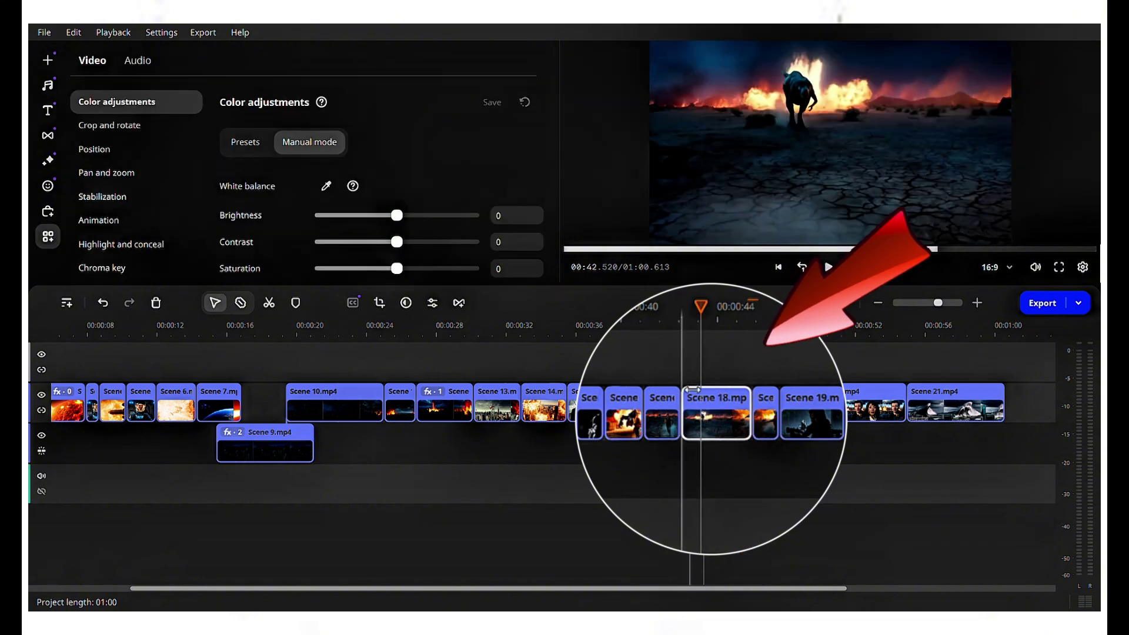
- Raise Scene 18's speed to 231% in Clip settings and play back the sequence
click(711, 400)
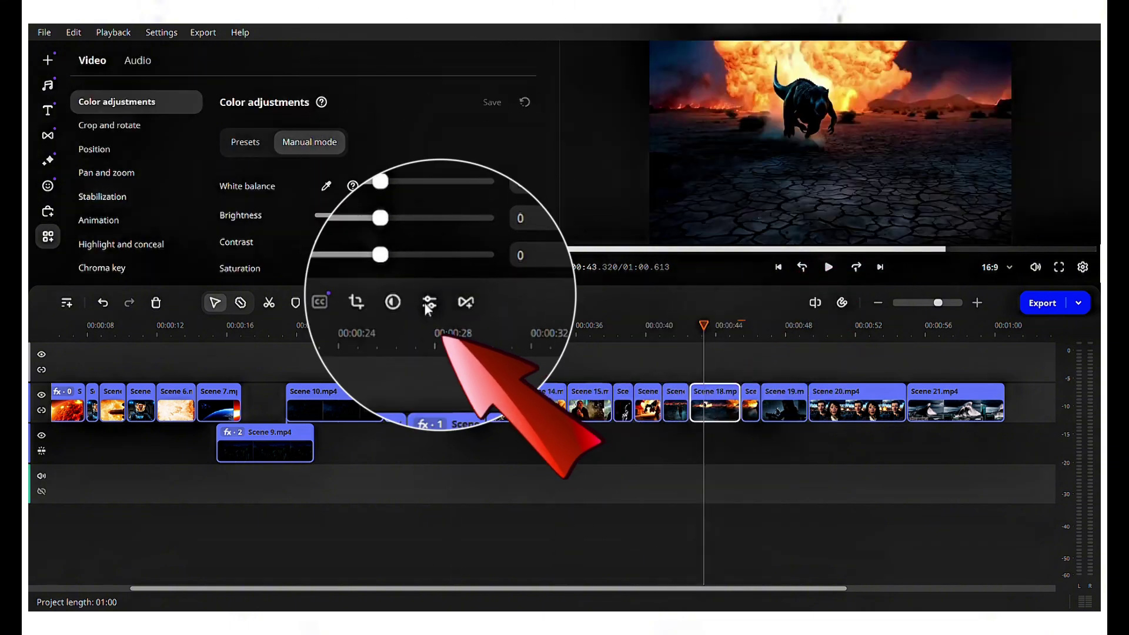
double_click(711, 400)
drag(187, 147, 231, 148)
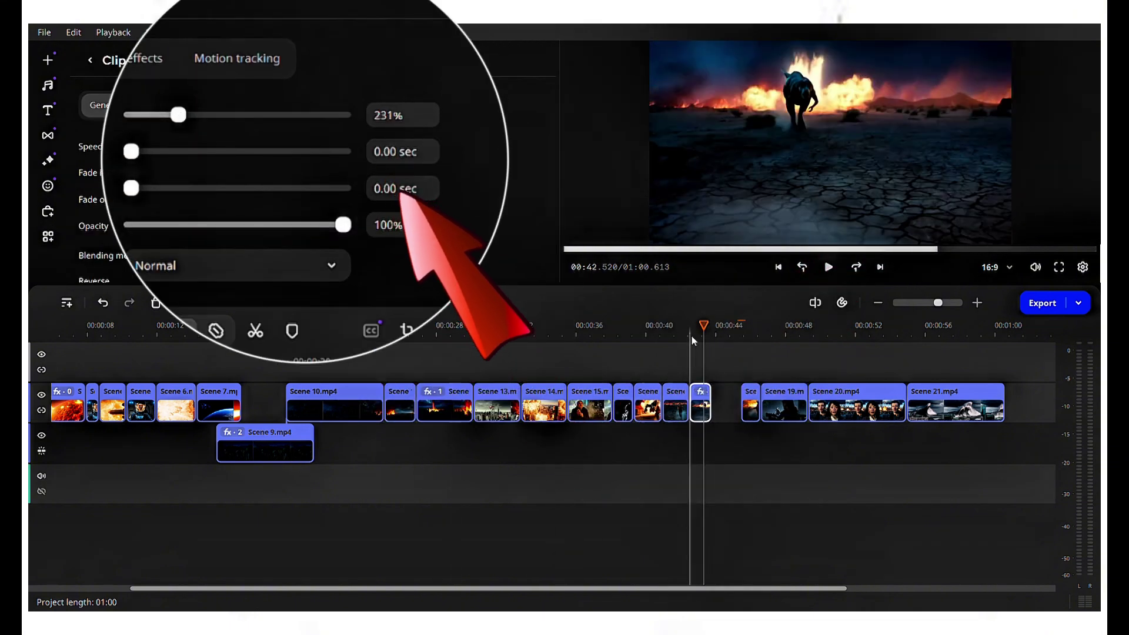
click(829, 267)
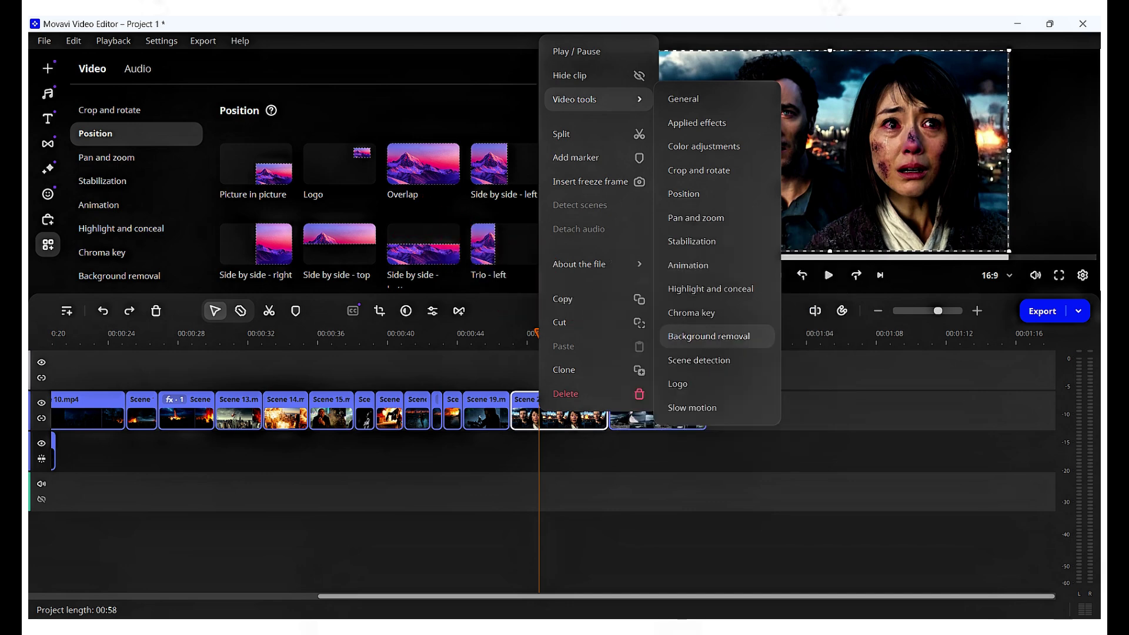
- Apply Background removal to the Scene 20 couple clip from Video tools
click(705, 330)
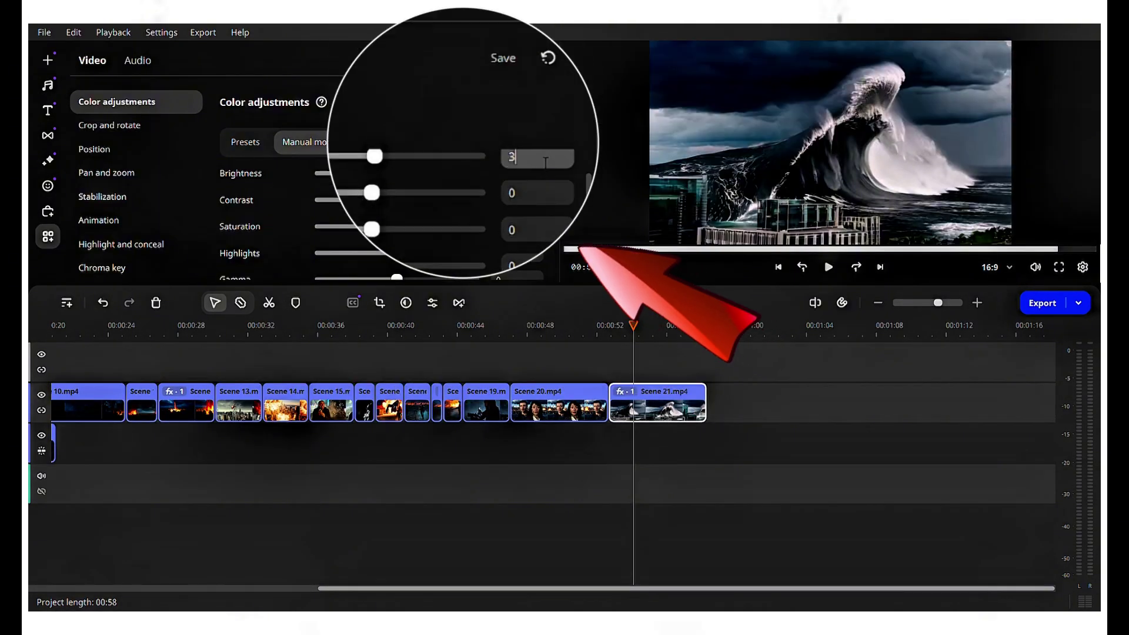
- Give Scene 21 brightness 30, contrast 30 and saturation 100, then preview the vivid wave shot
text(30)
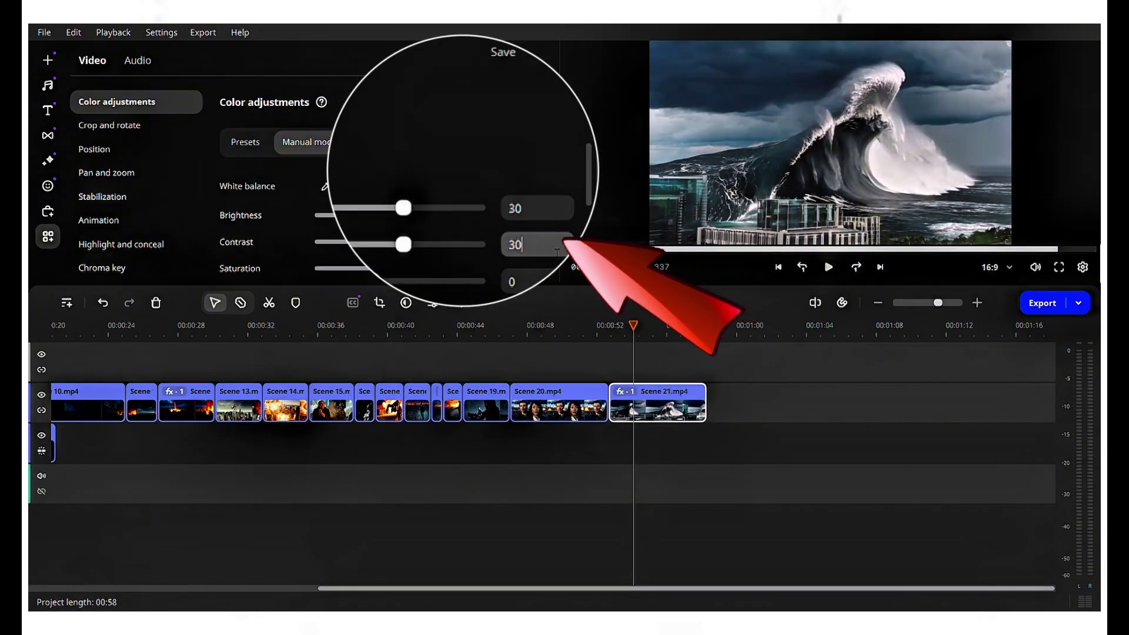
double_click(557, 252)
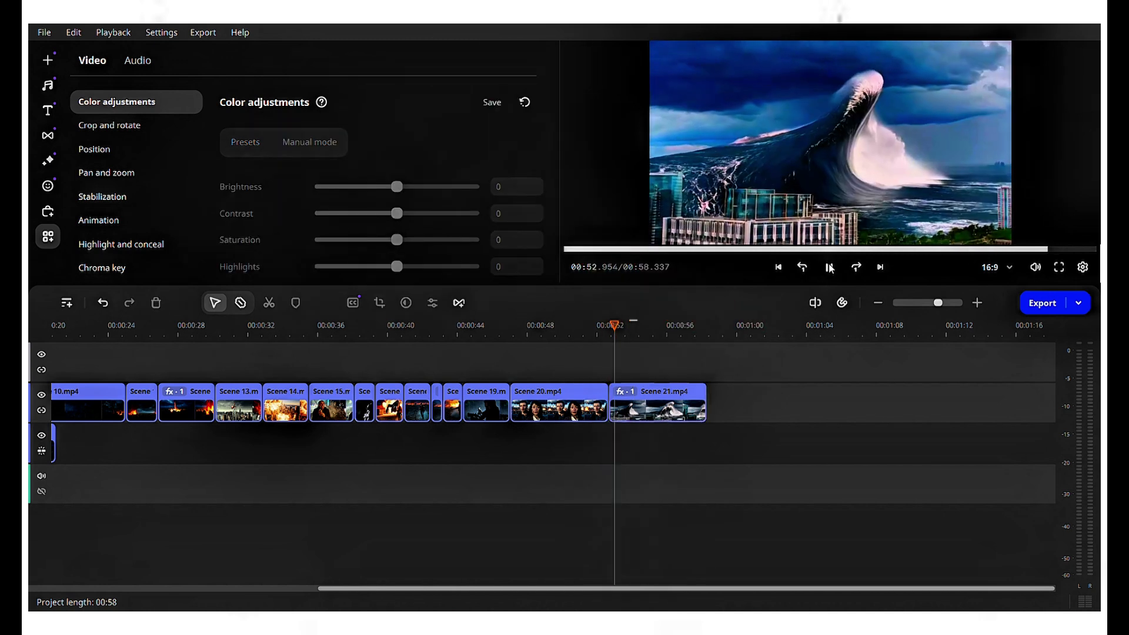
click(828, 267)
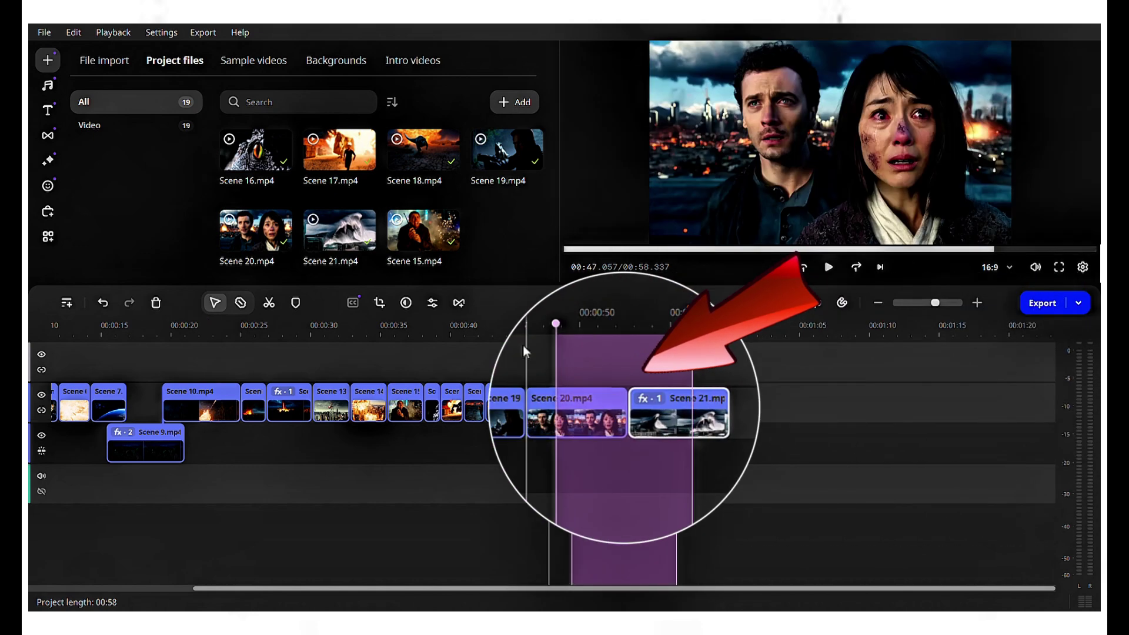
- Import Reverse scene.mp4 and drop it after Scene 21 at the timeline's end
drag(525, 351, 385, 344)
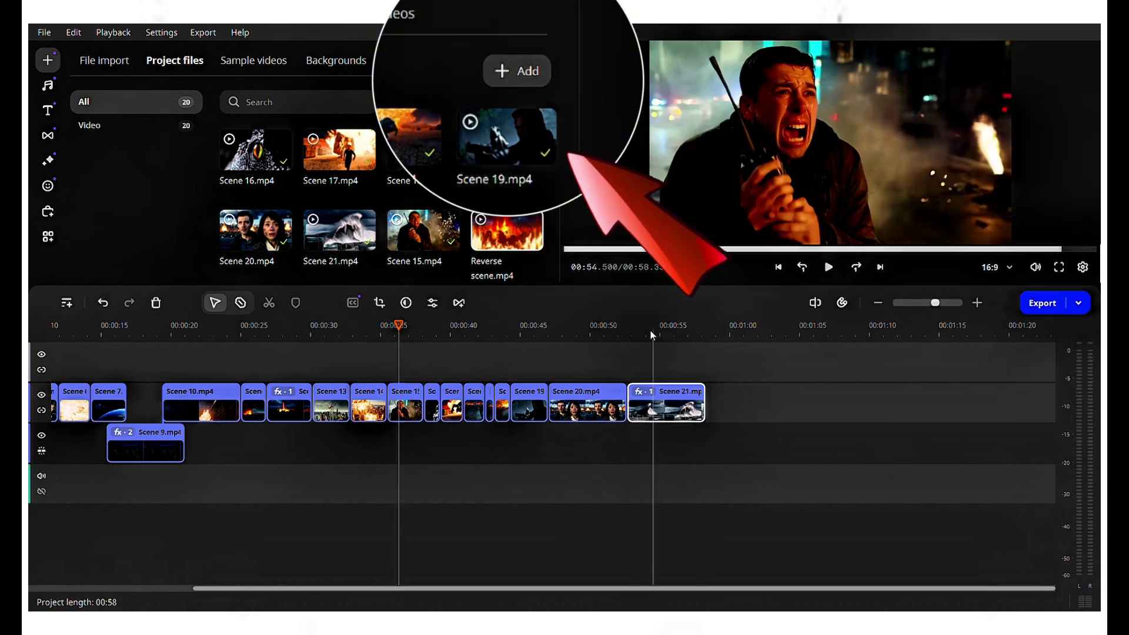
click(504, 240)
drag(503, 240, 779, 397)
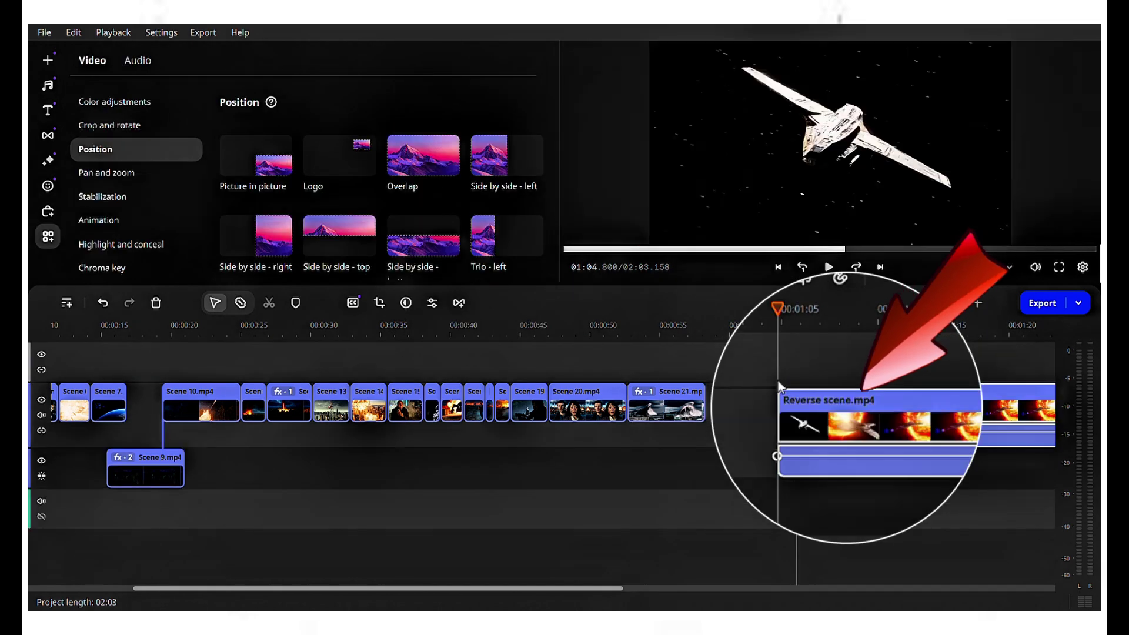
- Make Reverse scene.mp4 play backwards at exactly 600% speed and preview it
click(458, 302)
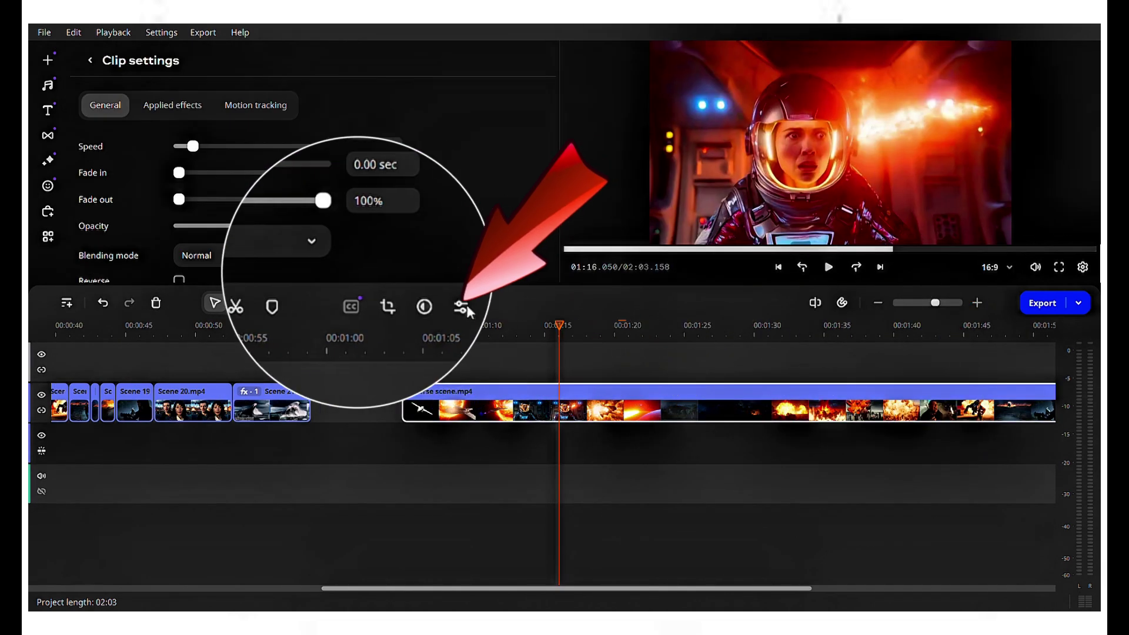
click(183, 272)
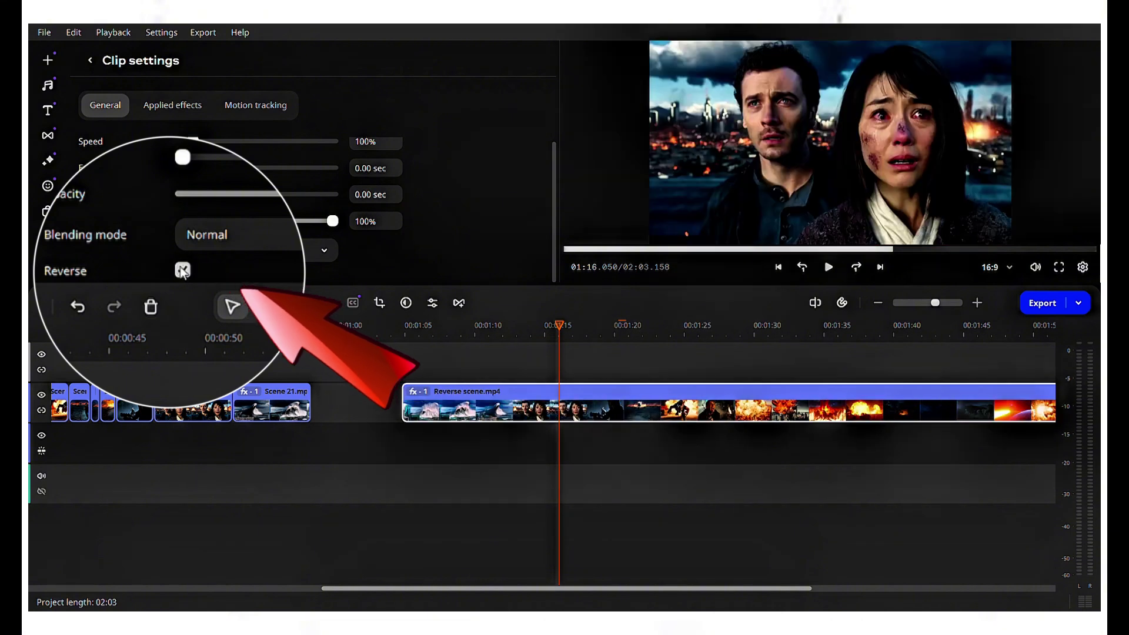
scroll(224, 208, up, 1)
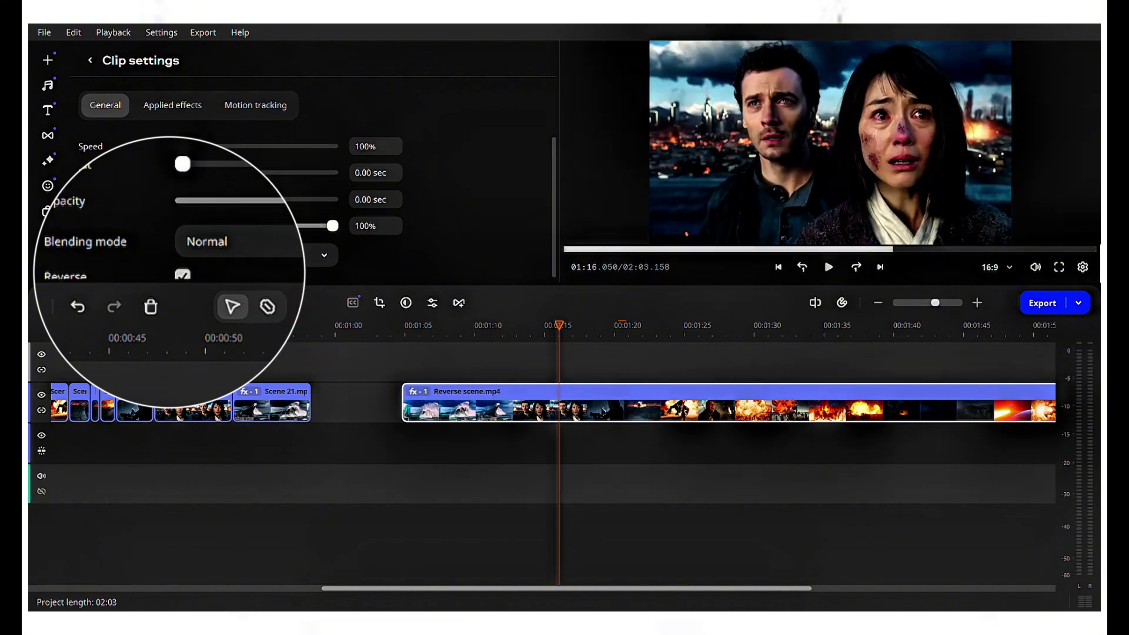
drag(205, 146, 270, 146)
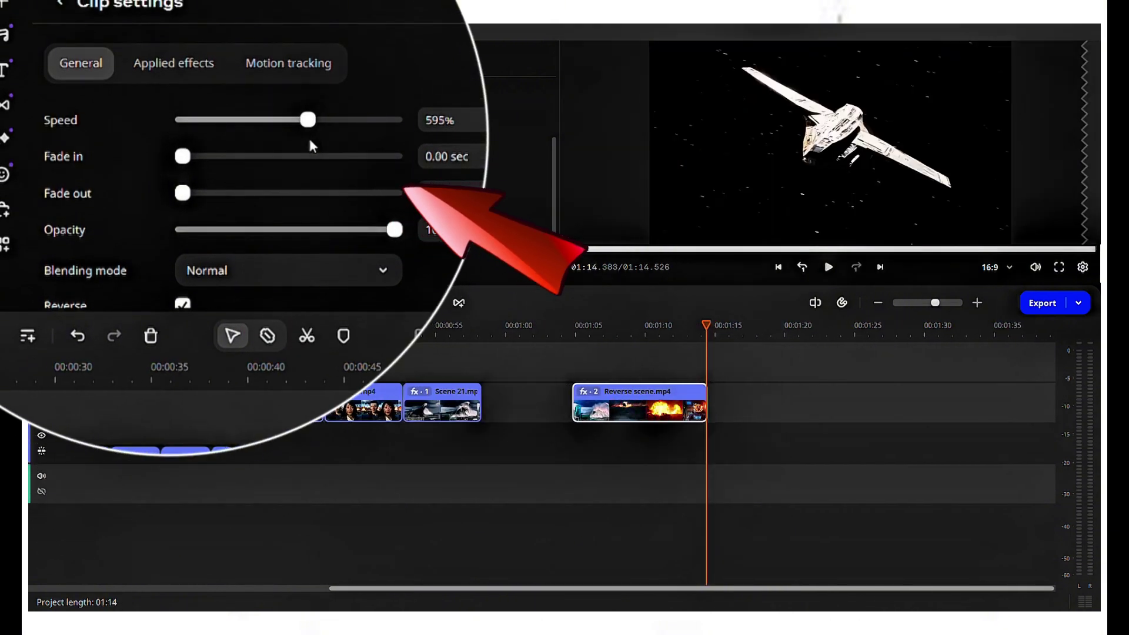
click(452, 120)
key(BackSpace)
text(00)
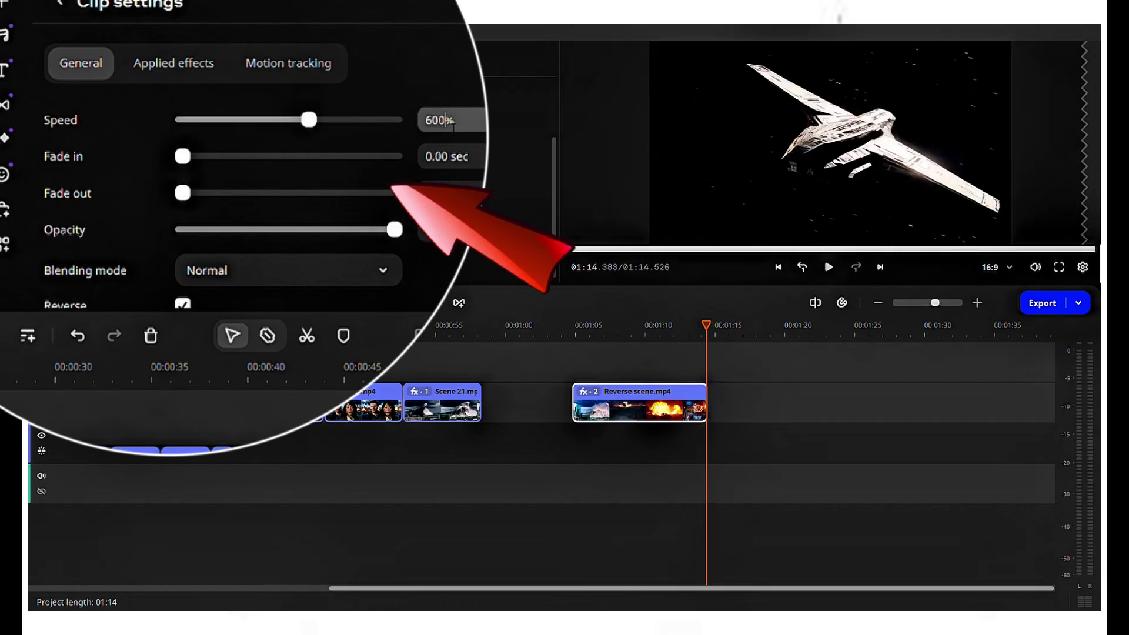
drag(711, 331, 577, 352)
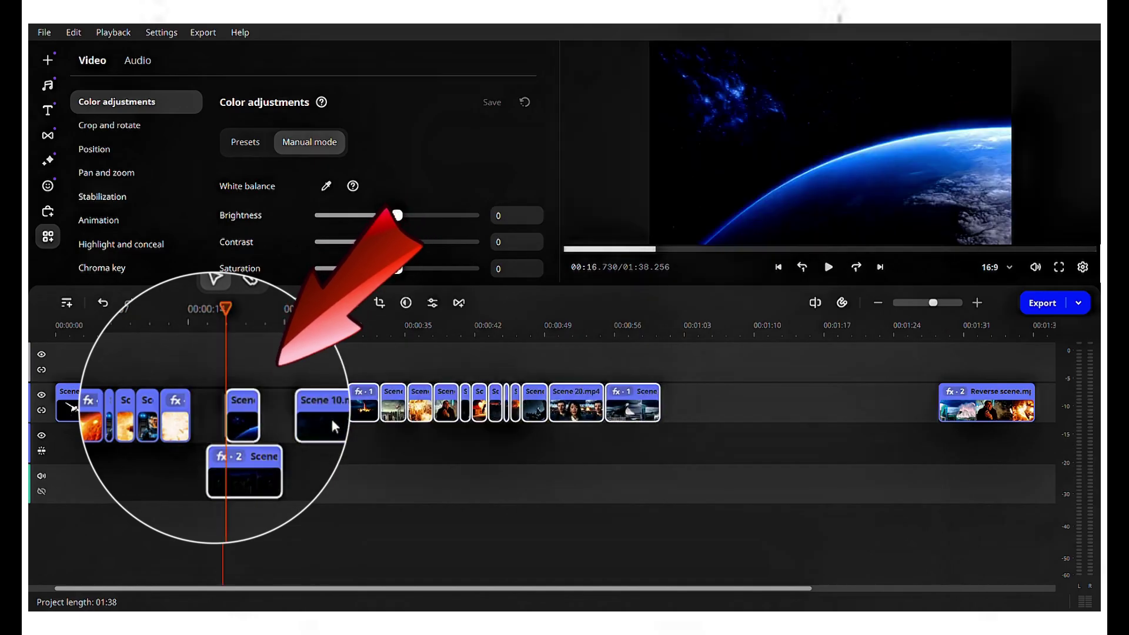
- Move Scene 9 to the lower video track and spread the later clips apart with gaps
drag(251, 482, 259, 446)
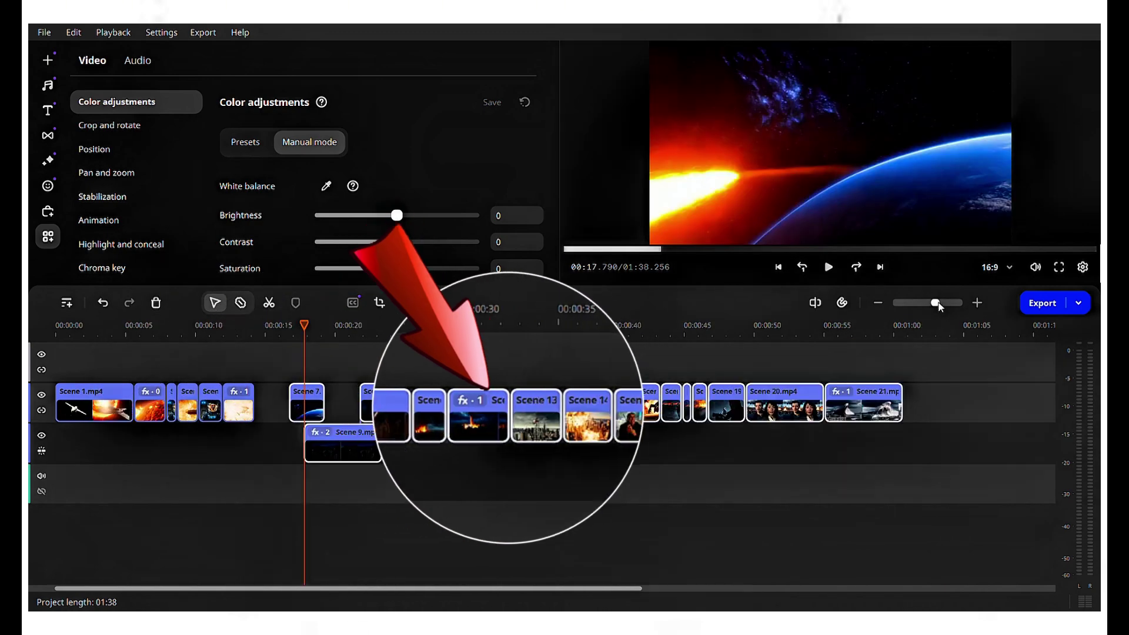
drag(572, 406, 593, 407)
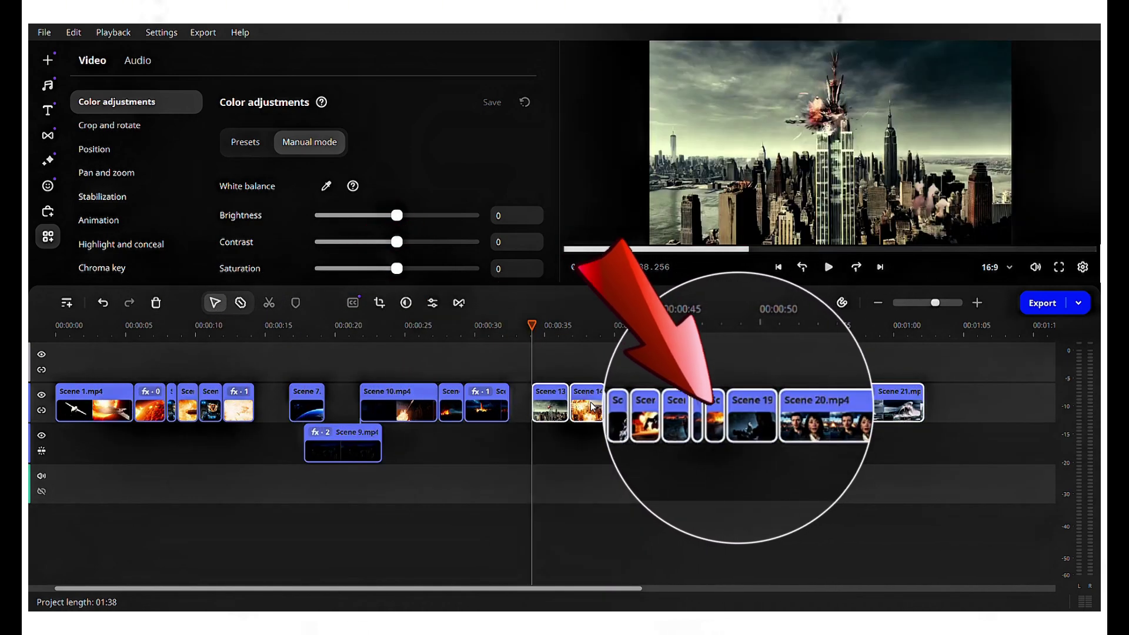
drag(686, 424, 619, 424)
drag(653, 371, 907, 449)
drag(706, 371, 945, 468)
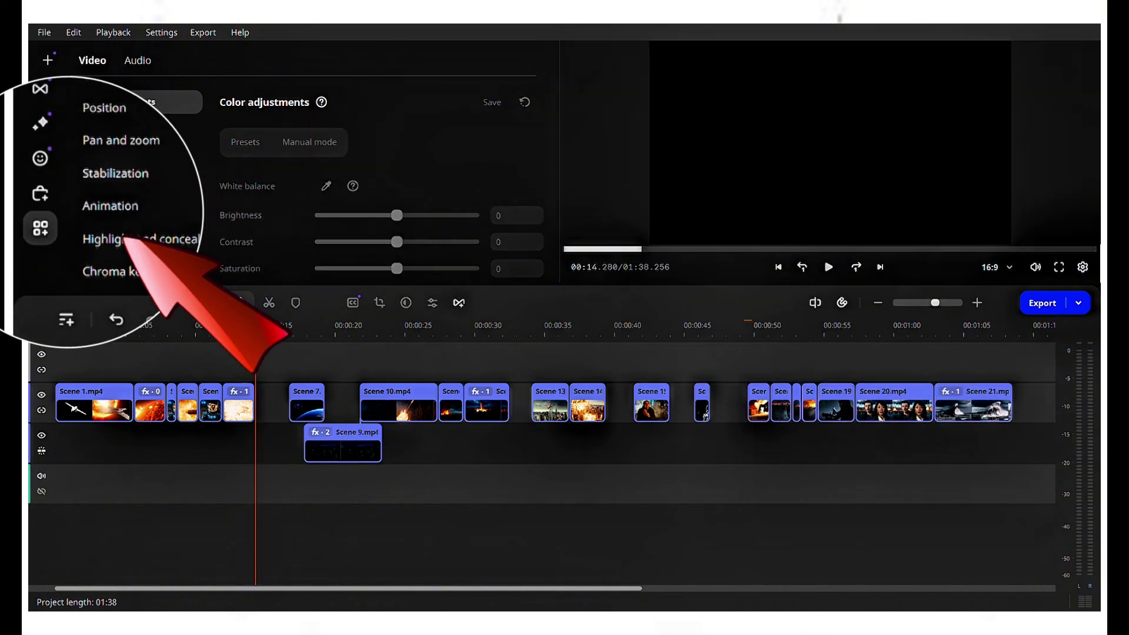
- Add the Cinematic 'Hot steel' title above the clips with its first line reading 'AI TECH PRO'
click(48, 109)
click(110, 247)
click(271, 101)
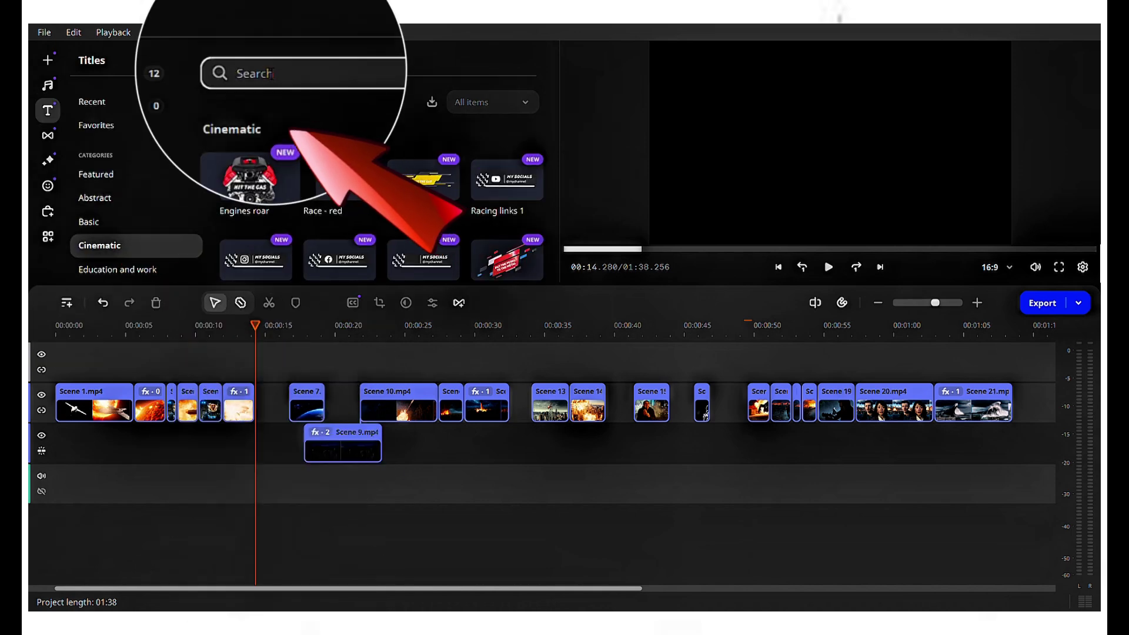
text(Hot steel)
drag(253, 150, 278, 377)
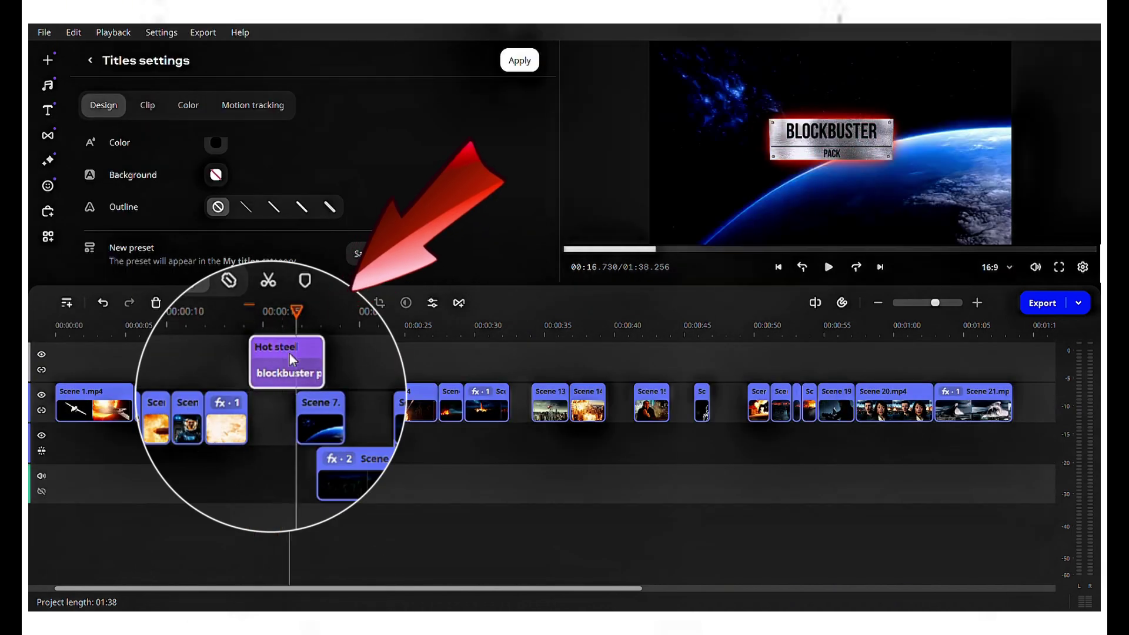
triple_click(290, 184)
text(AI TECH PRO)
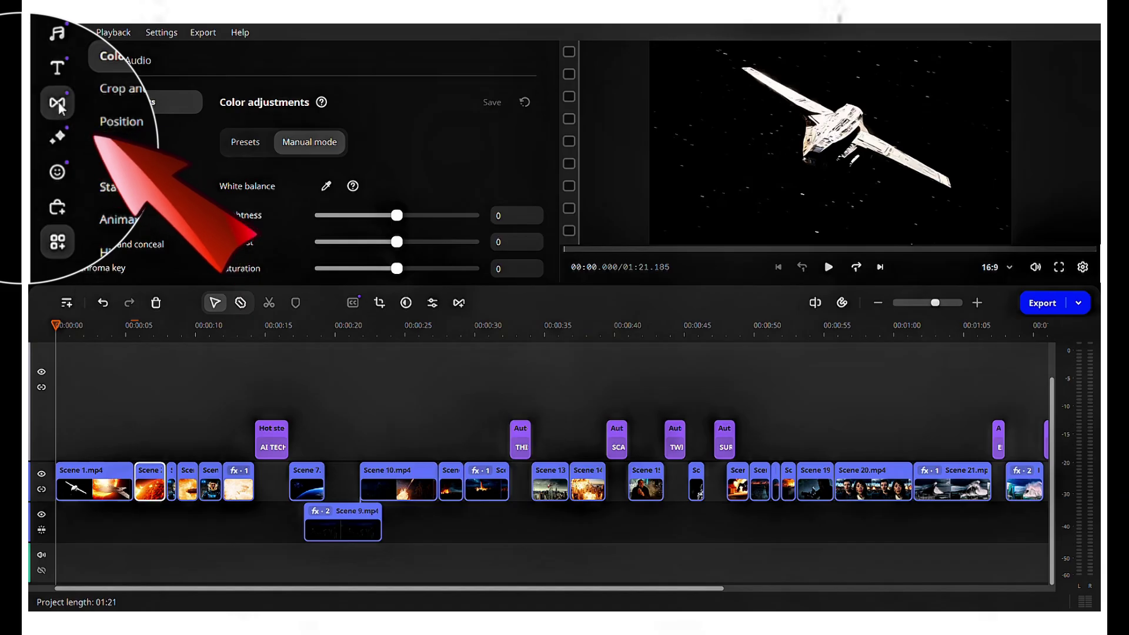
- Place a Fade to black transition between Scene 1 and Scene 2 and play it back
click(59, 105)
text(Fade to black)
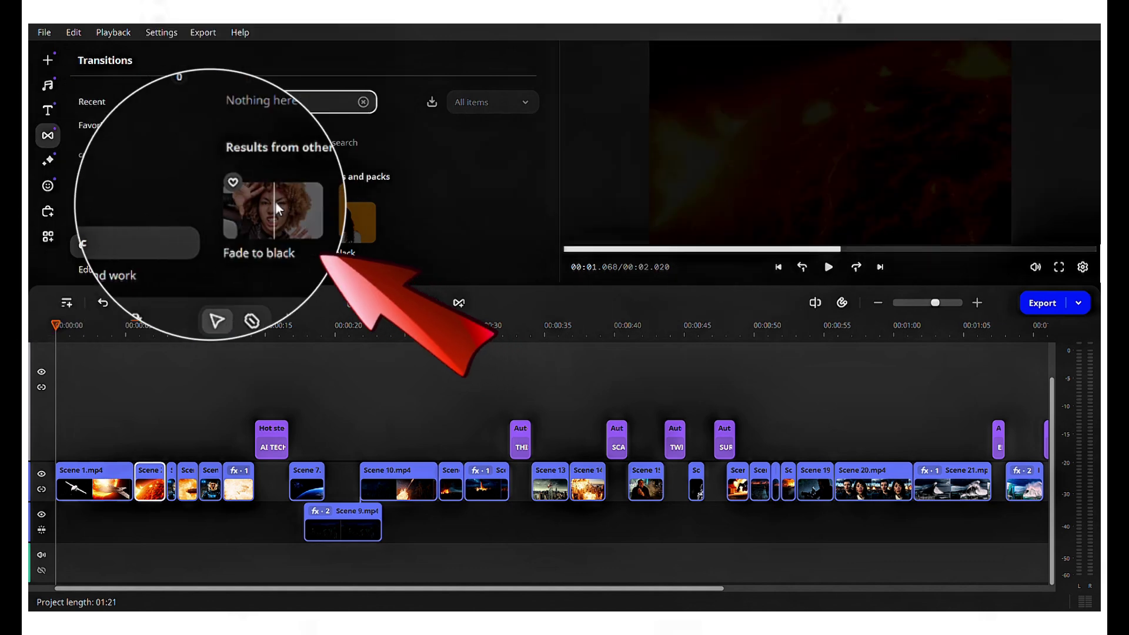
drag(276, 201, 112, 470)
click(829, 267)
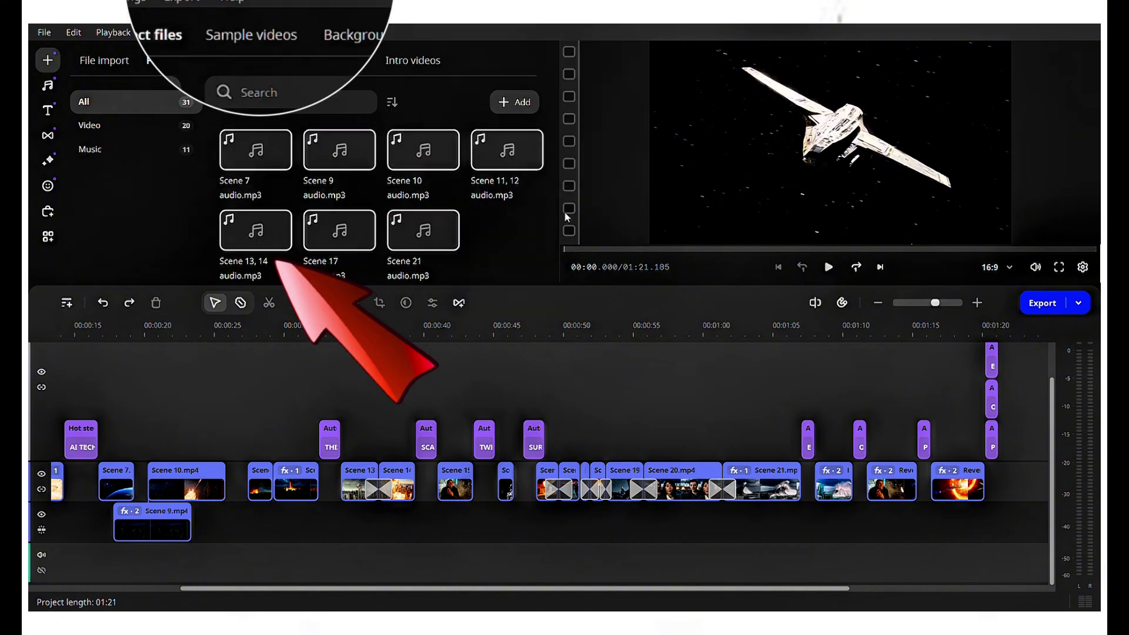
- Lay the scene audio MP3s from Project files onto the audio track under their clips
drag(553, 259, 556, 222)
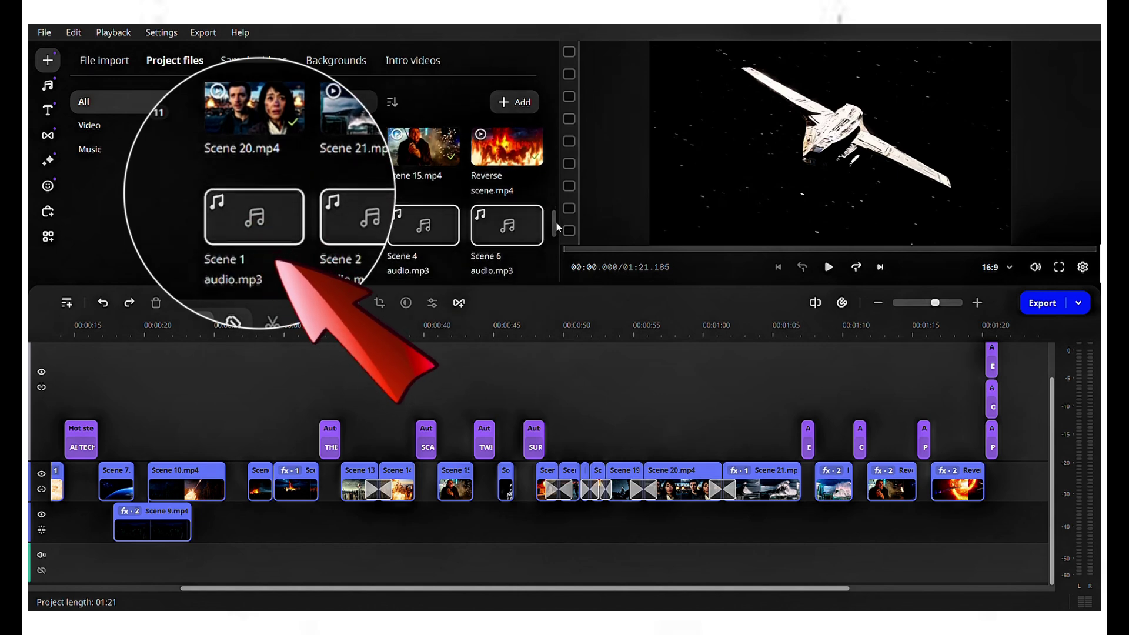
drag(371, 585, 218, 595)
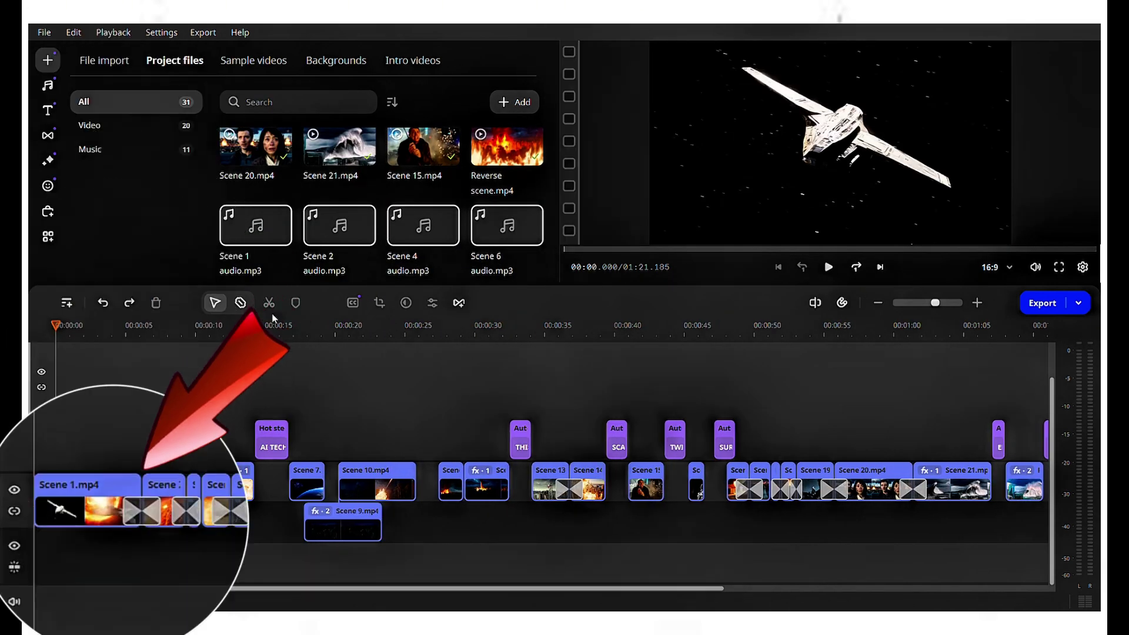
drag(256, 225, 36, 556)
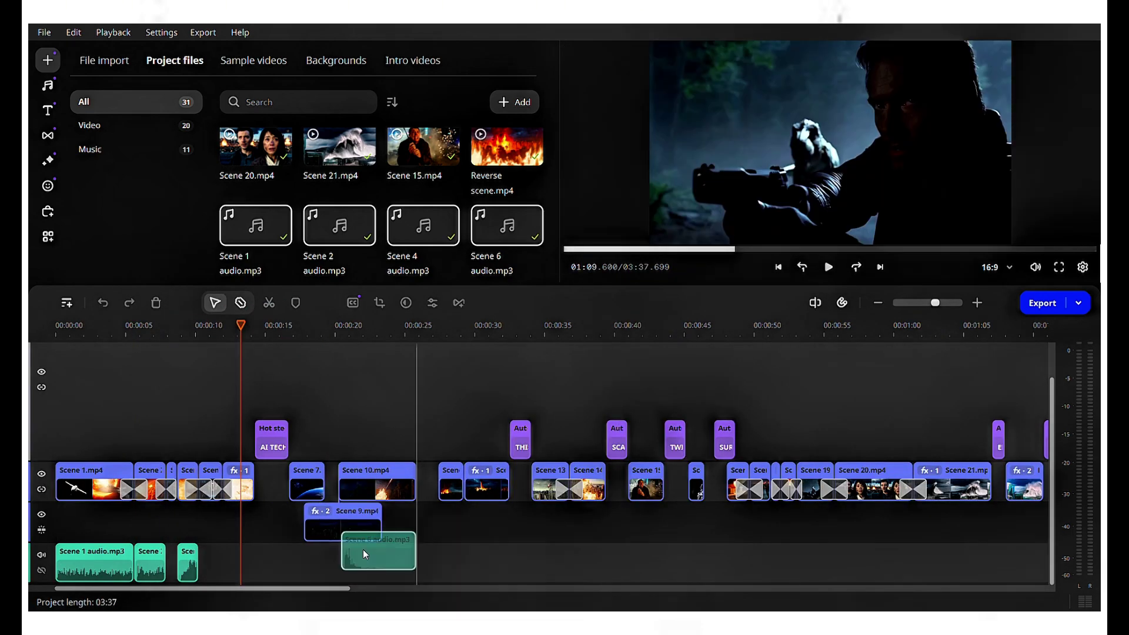
click(240, 302)
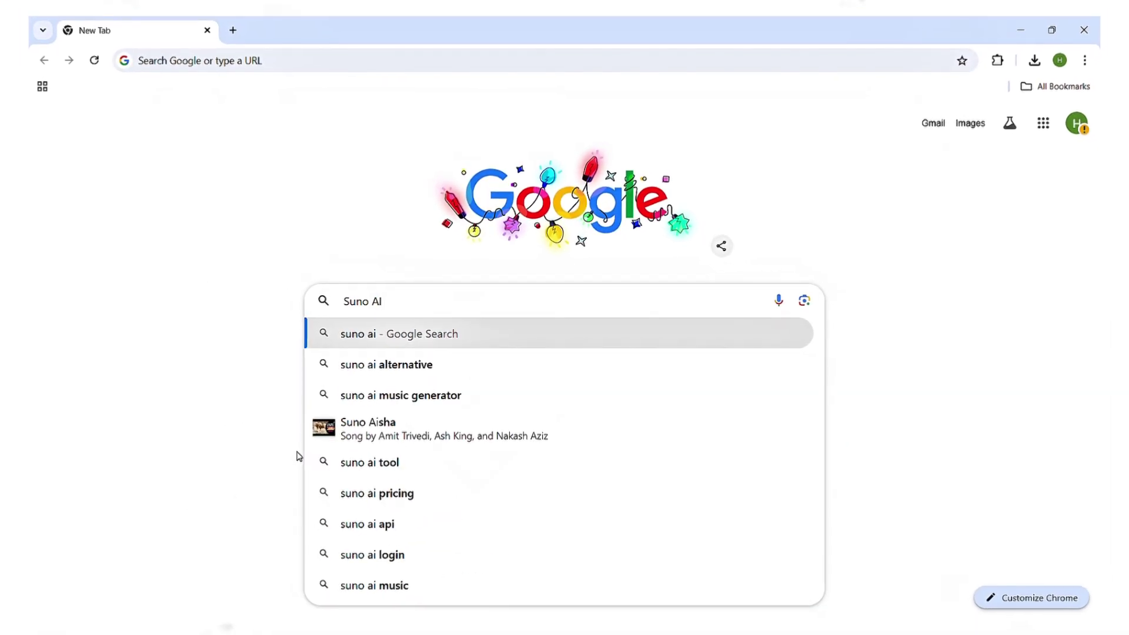
- In Suno, describe and generate the Apocalypse Now trailer song, then reach its Download > Audio option
key(Return)
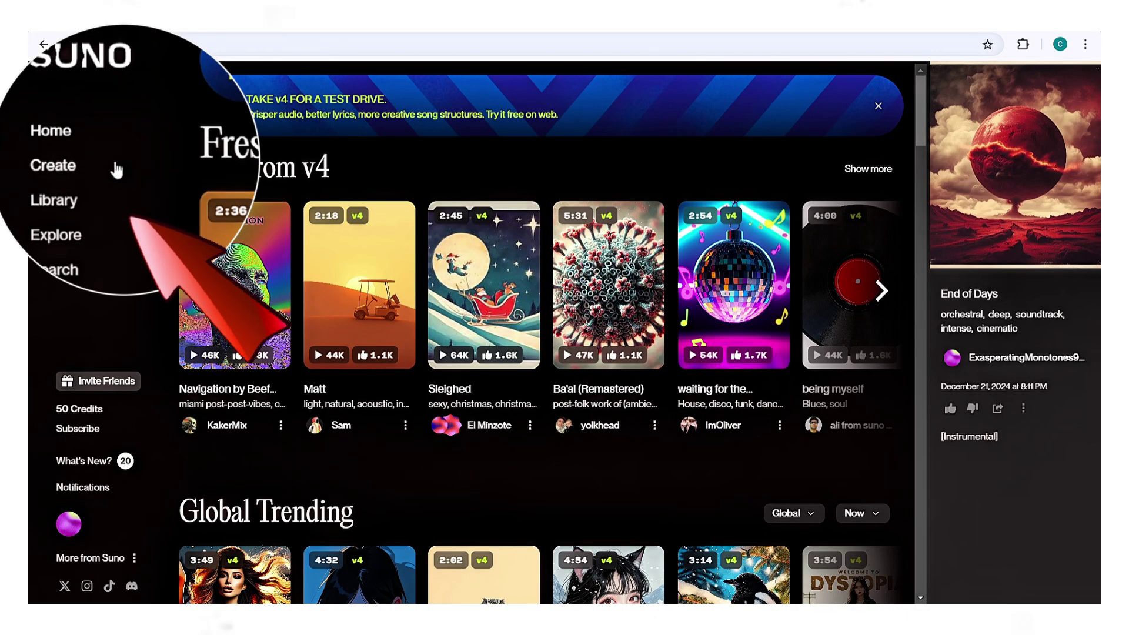
click(90, 166)
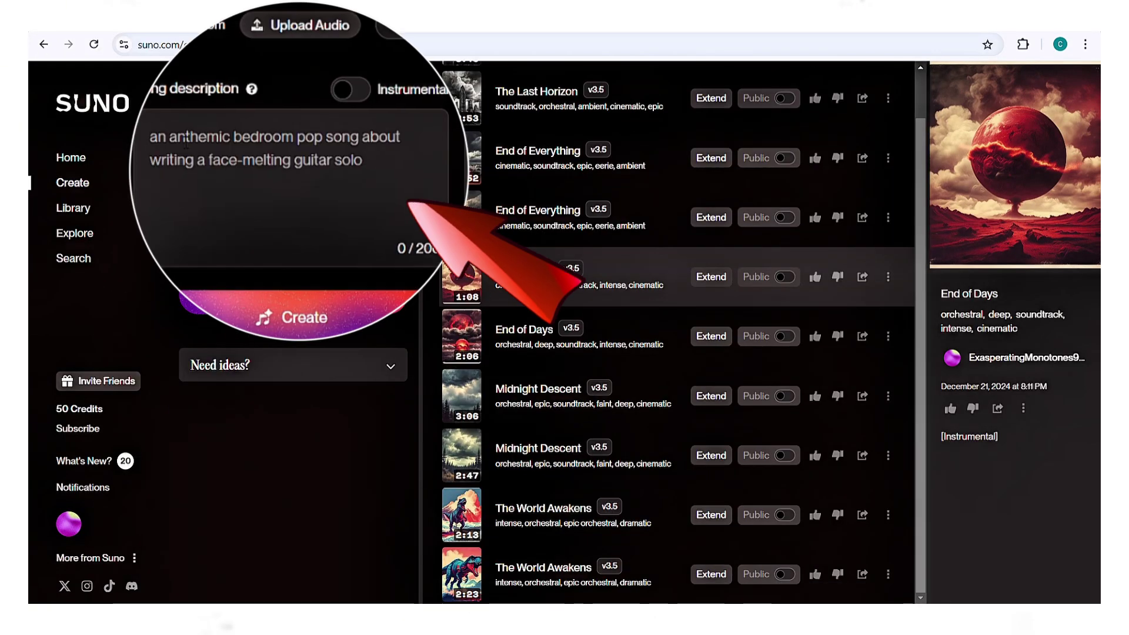
click(200, 159)
text(Generate a cinematic song for our trailer,)
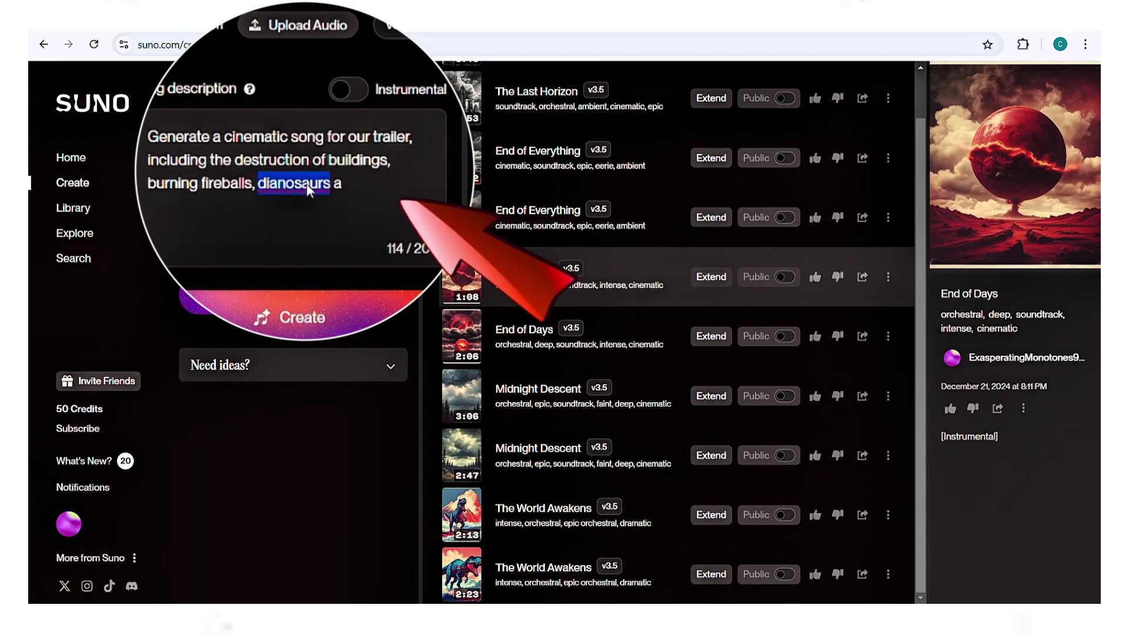
text(nd more.)
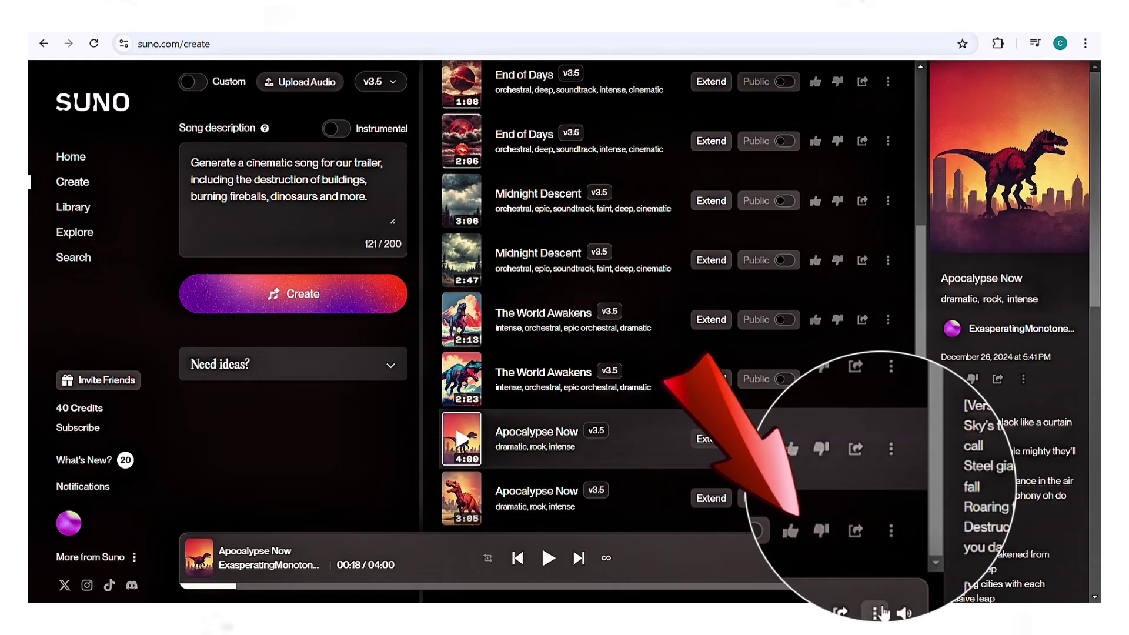
click(880, 556)
mouse_move(885, 491)
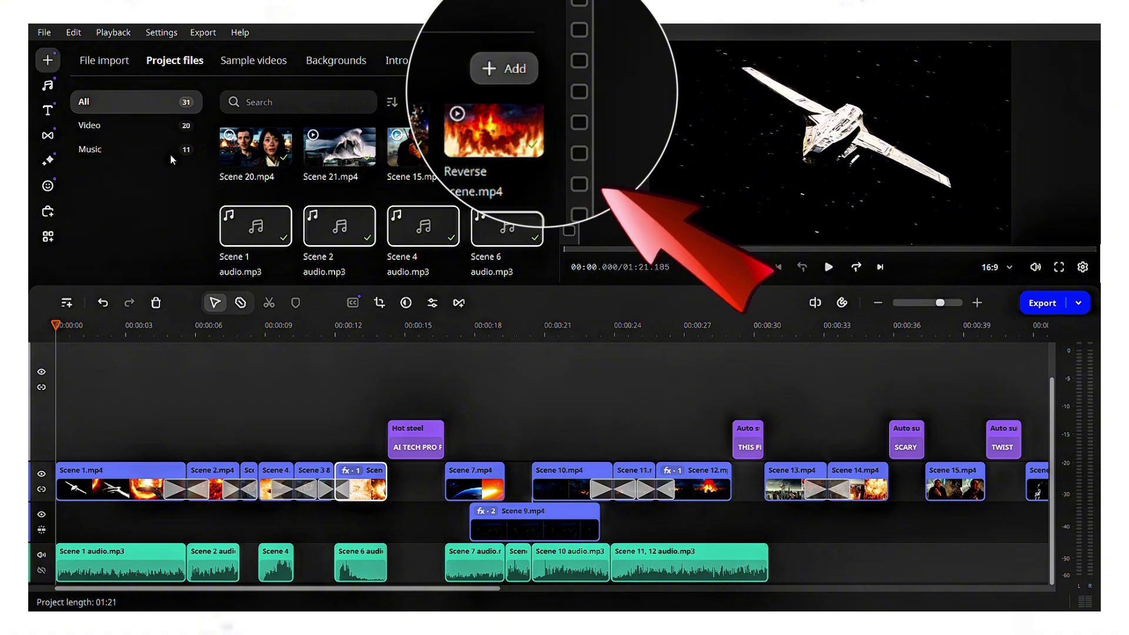
- Put Background Song.mp3 on the bottom audio track at 00:00 and return the playhead to the start
drag(507, 232, 831, 581)
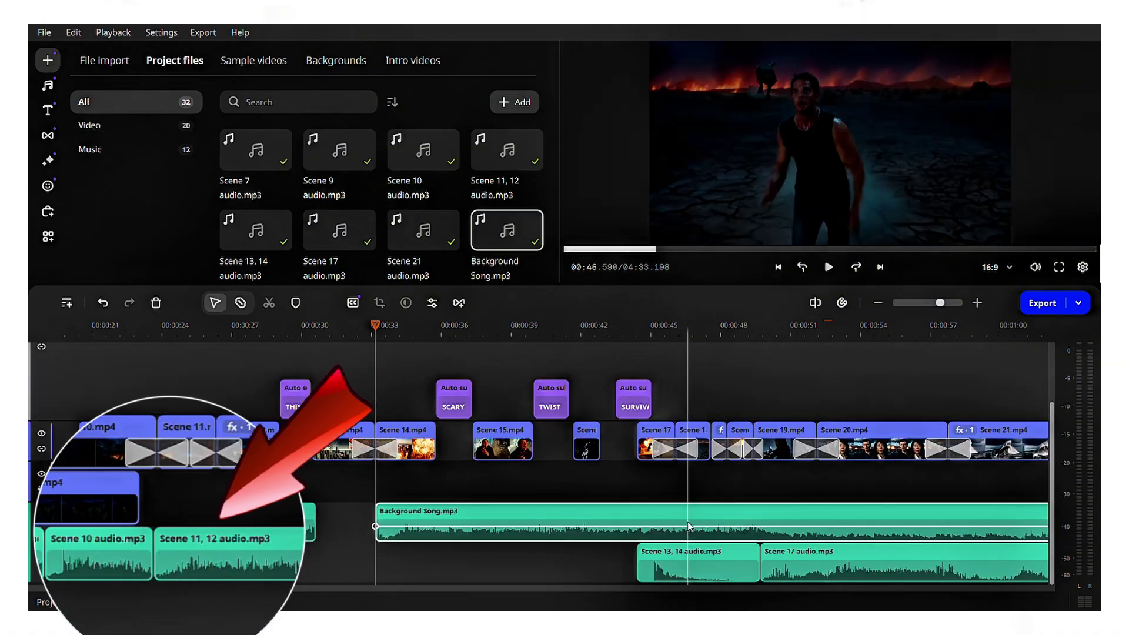
drag(689, 525, 482, 401)
click(63, 334)
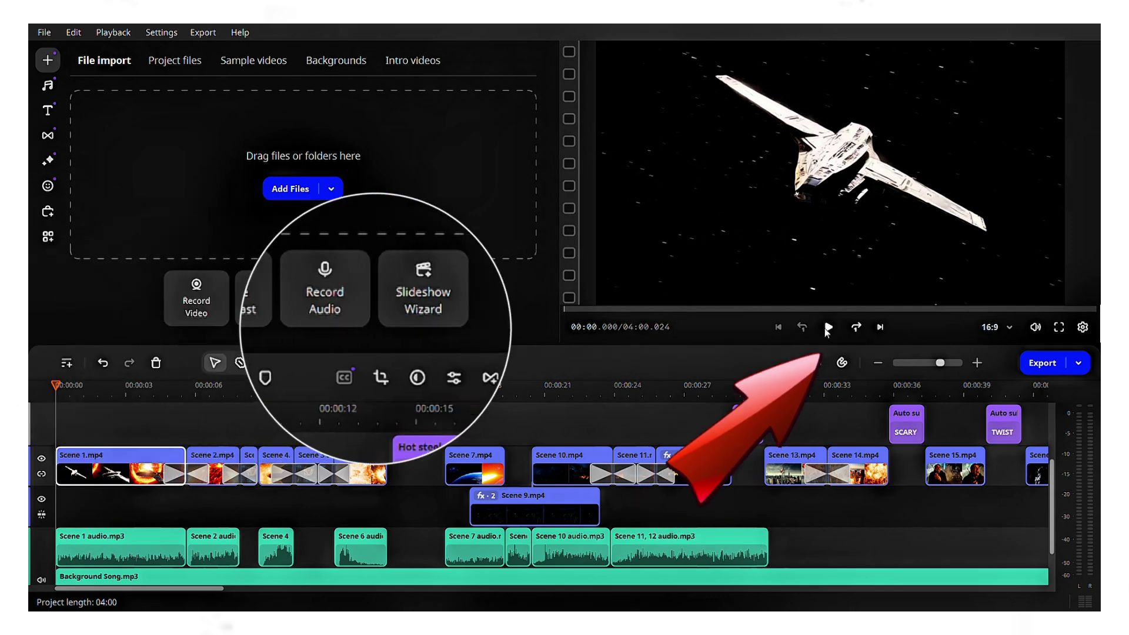
click(840, 327)
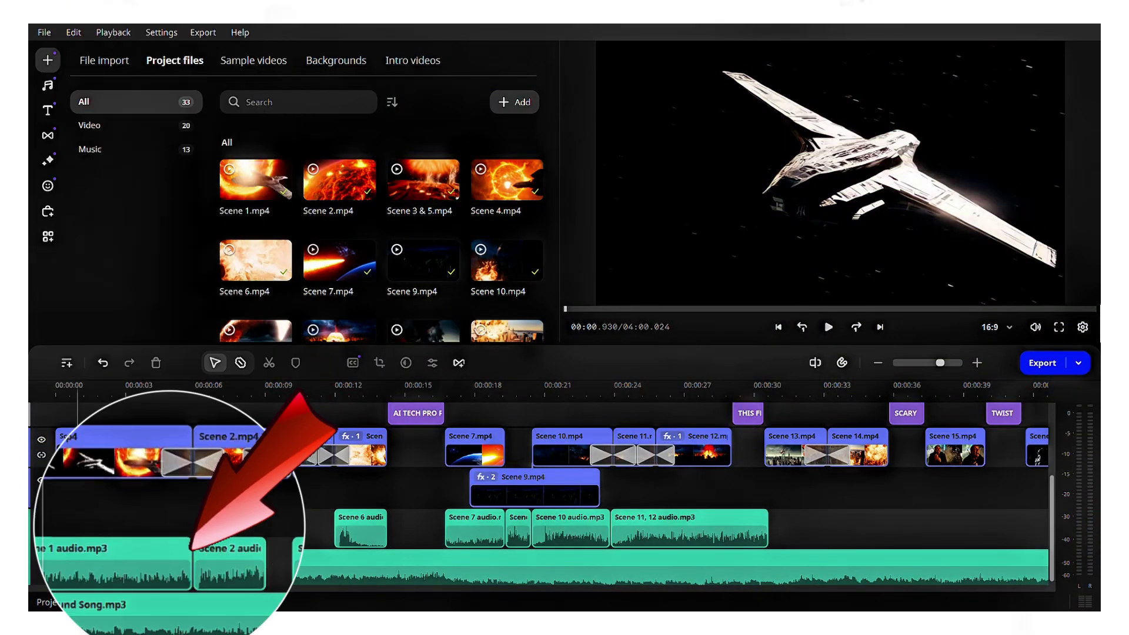
- Run English Auto subtitles on the audio clip, which fails because no speech is recognised
right_click(78, 567)
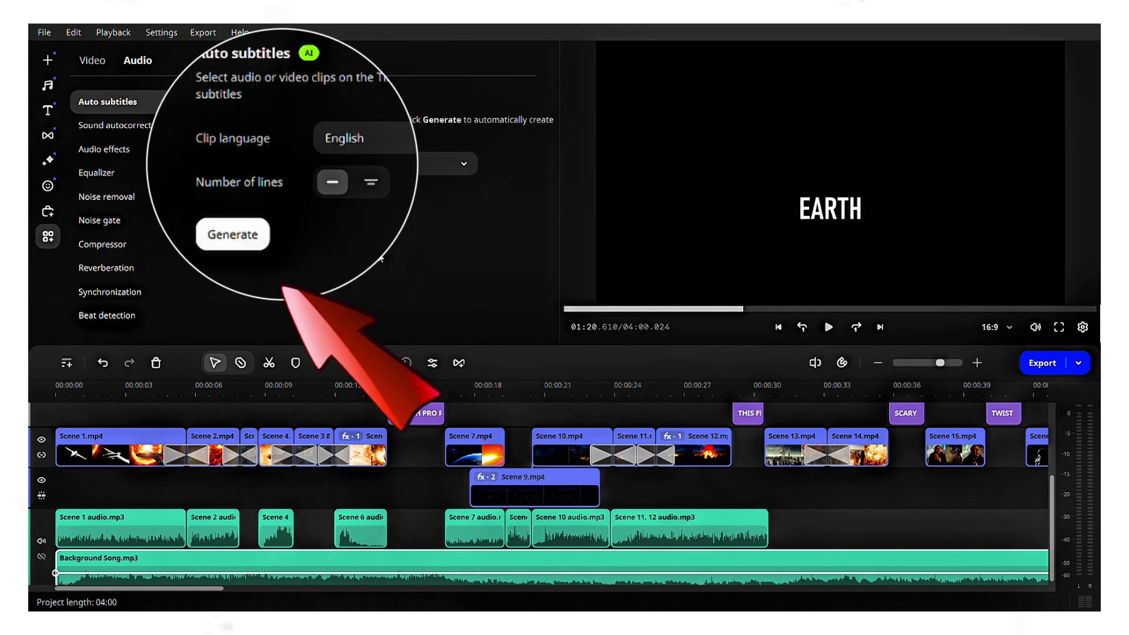
click(247, 236)
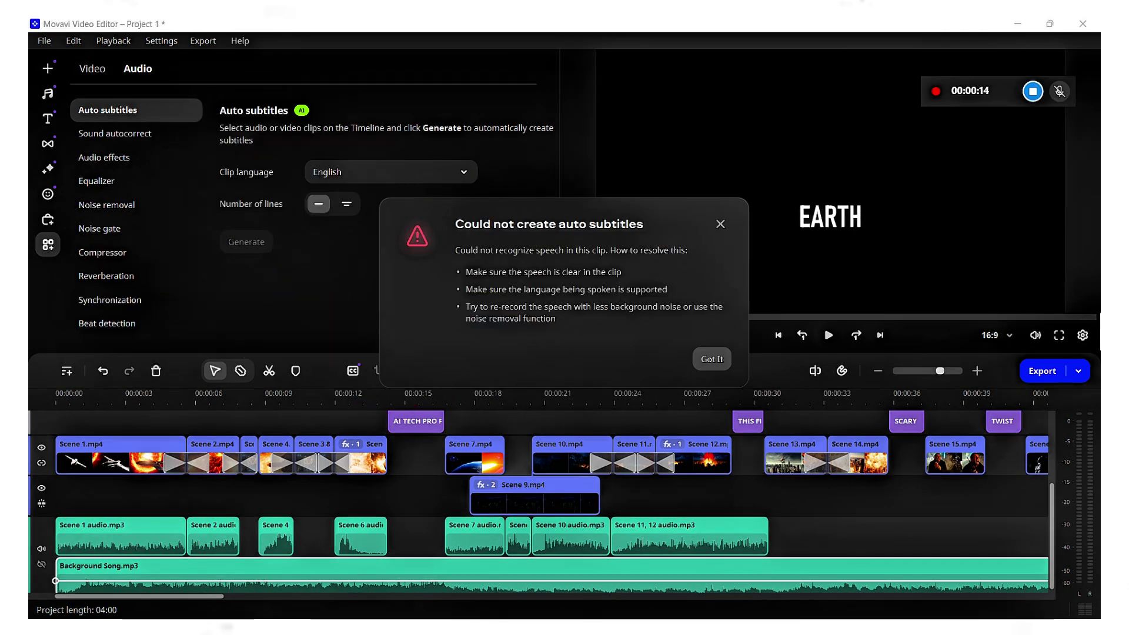